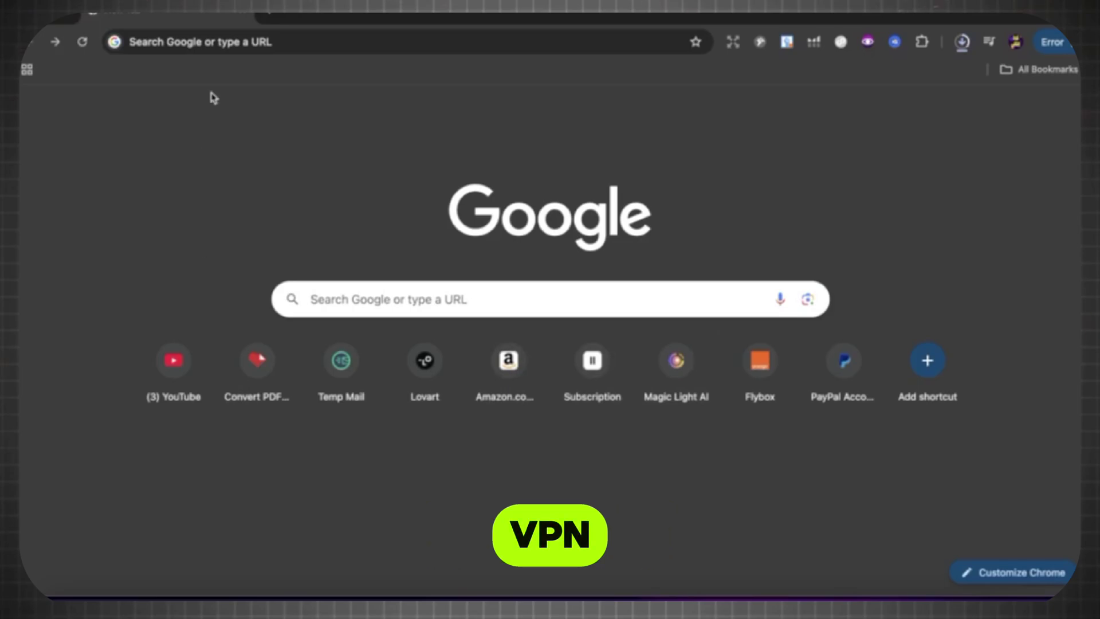
Search for the Planet VPN Chrome extension and open its Web Store page
left_click(274, 42)
type("vpn")
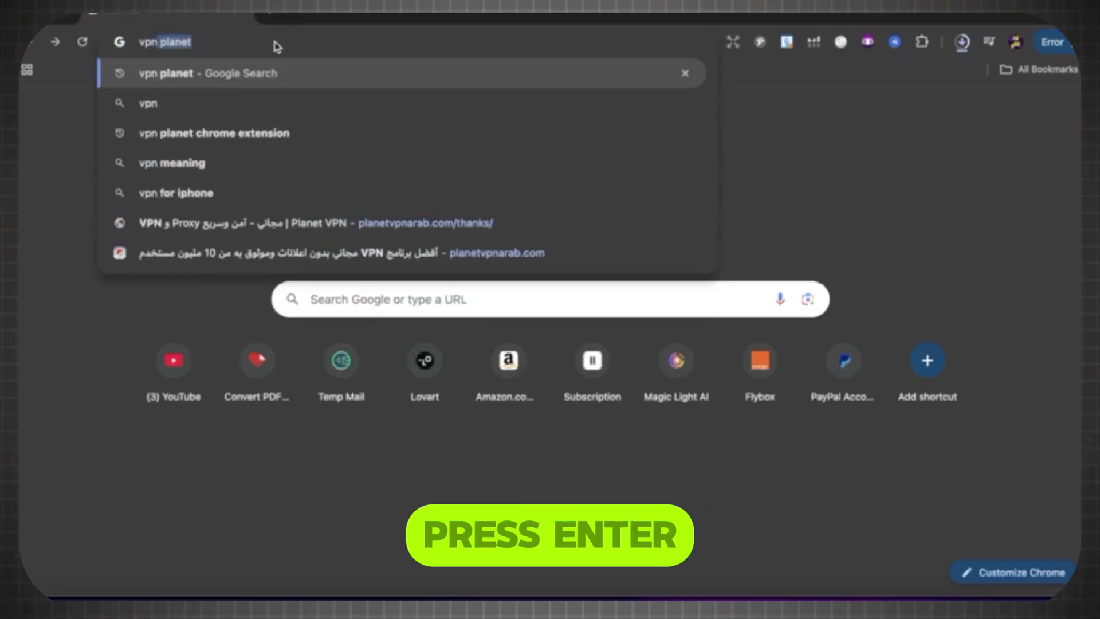
key("Down")
key("Down")
key("Return")
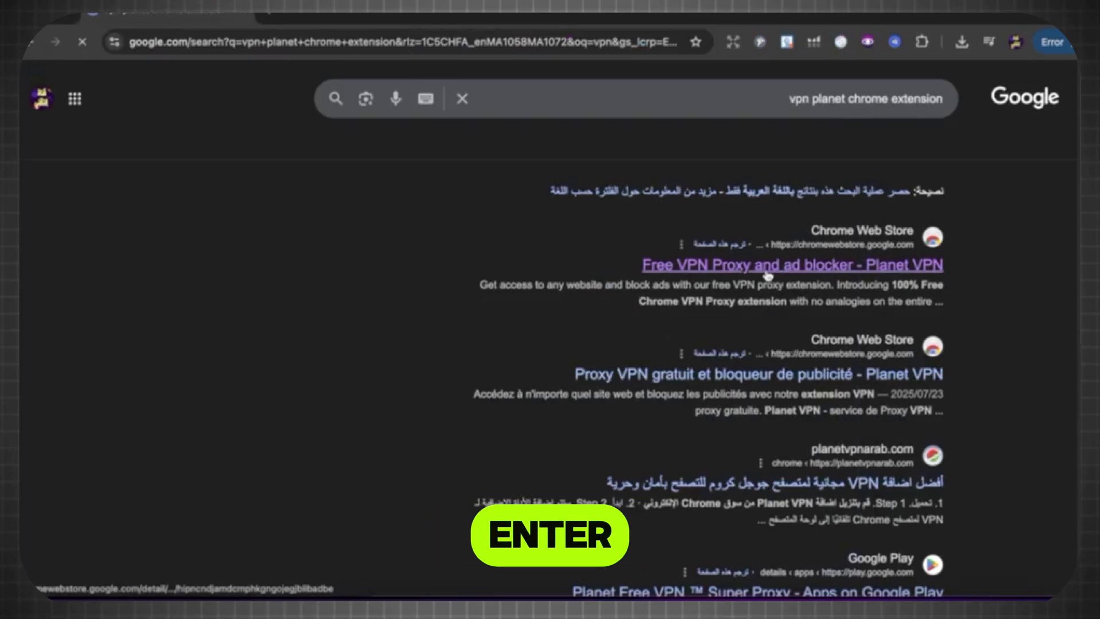
left_click(775, 270)
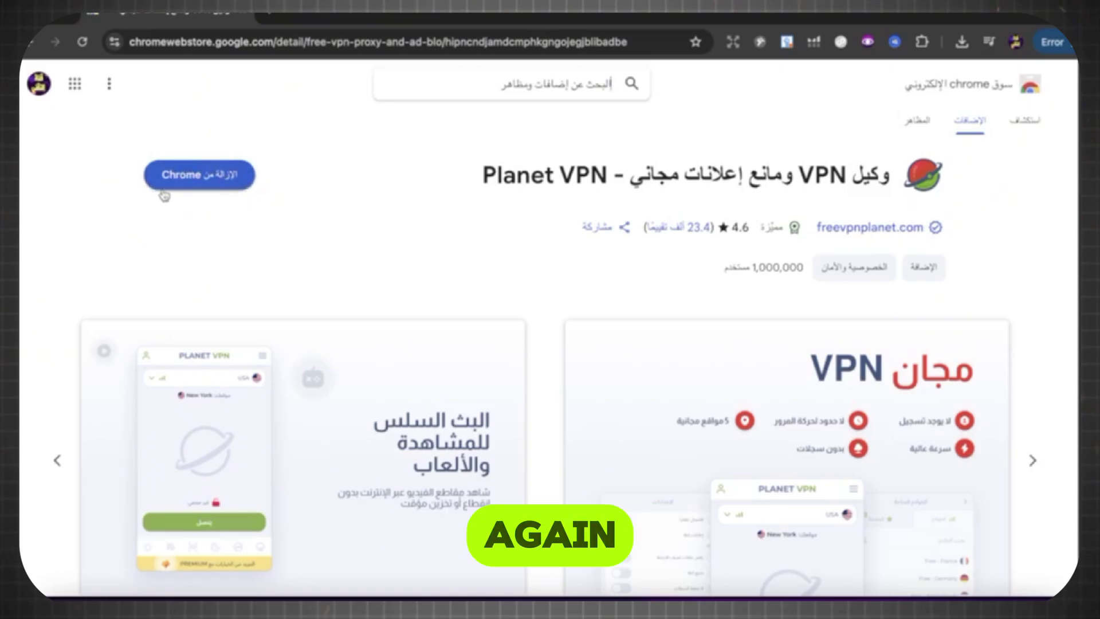
Remove Planet VPN from Chrome, then add it back and confirm the install
left_click(210, 177)
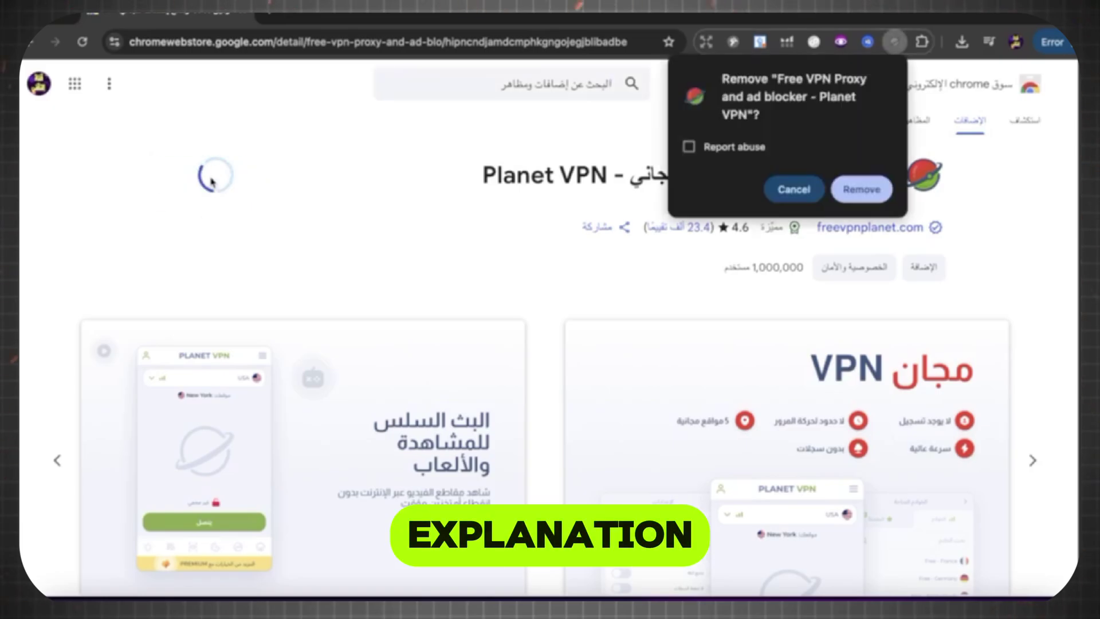
left_click(861, 190)
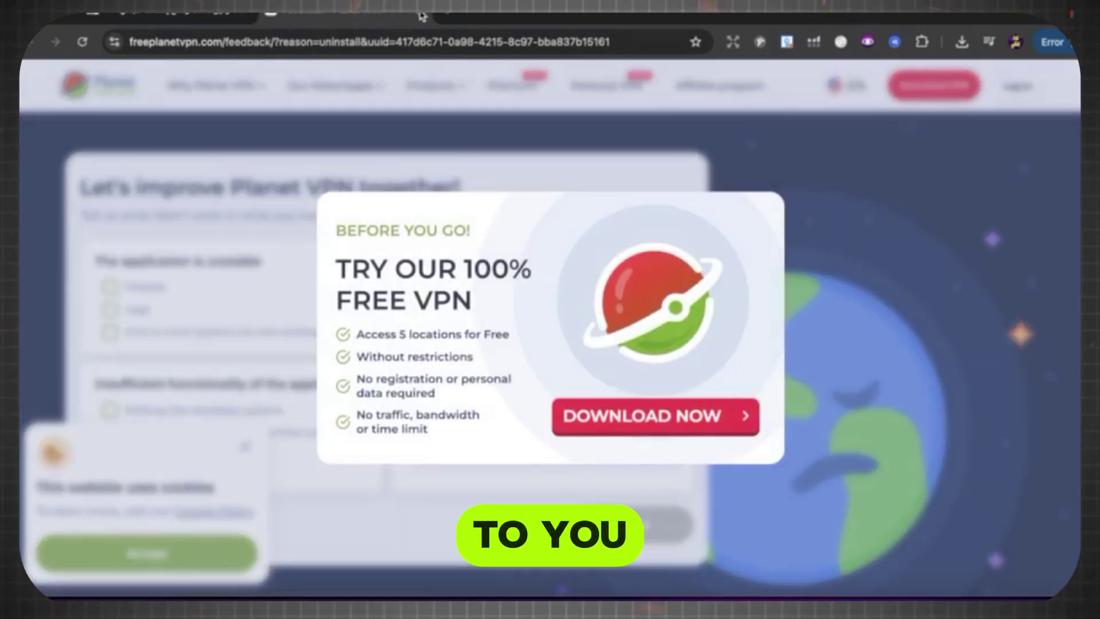
left_click(422, 16)
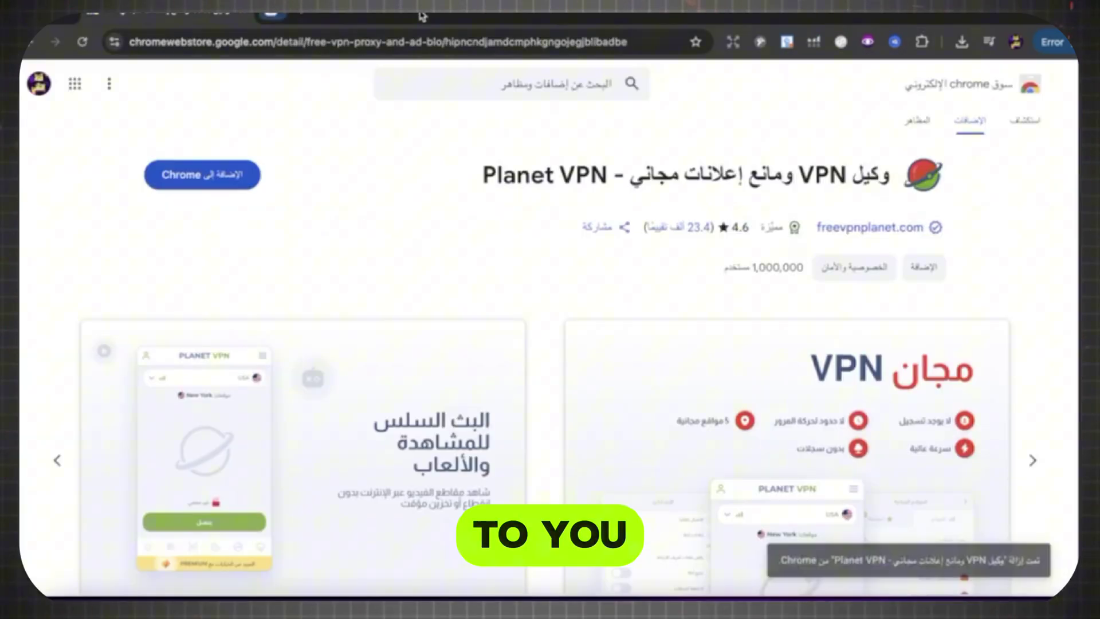
left_click(211, 181)
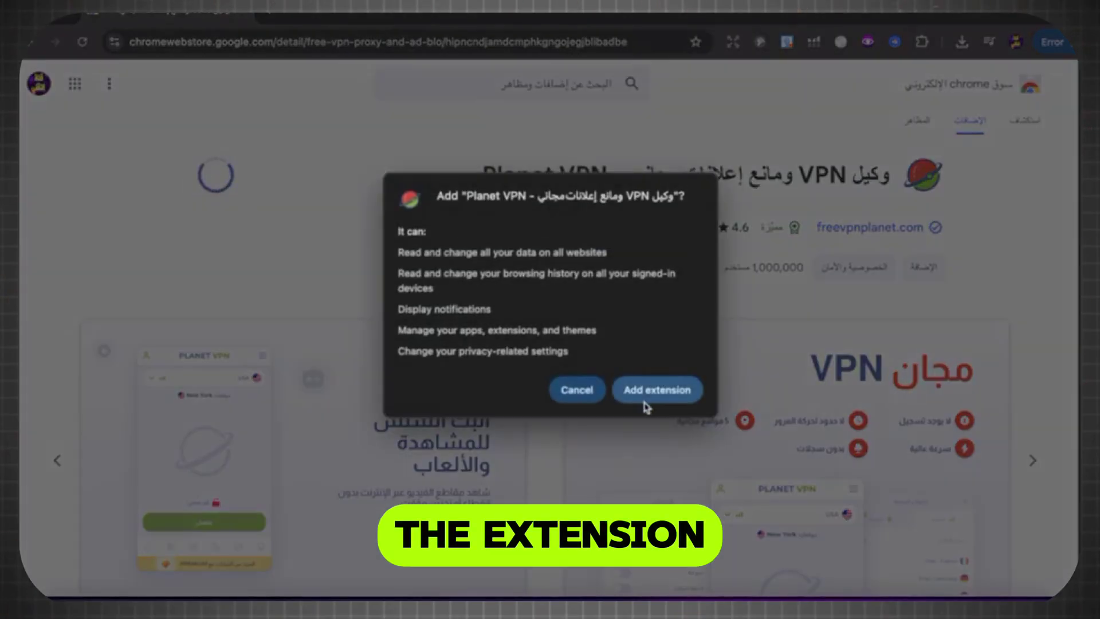
left_click(652, 396)
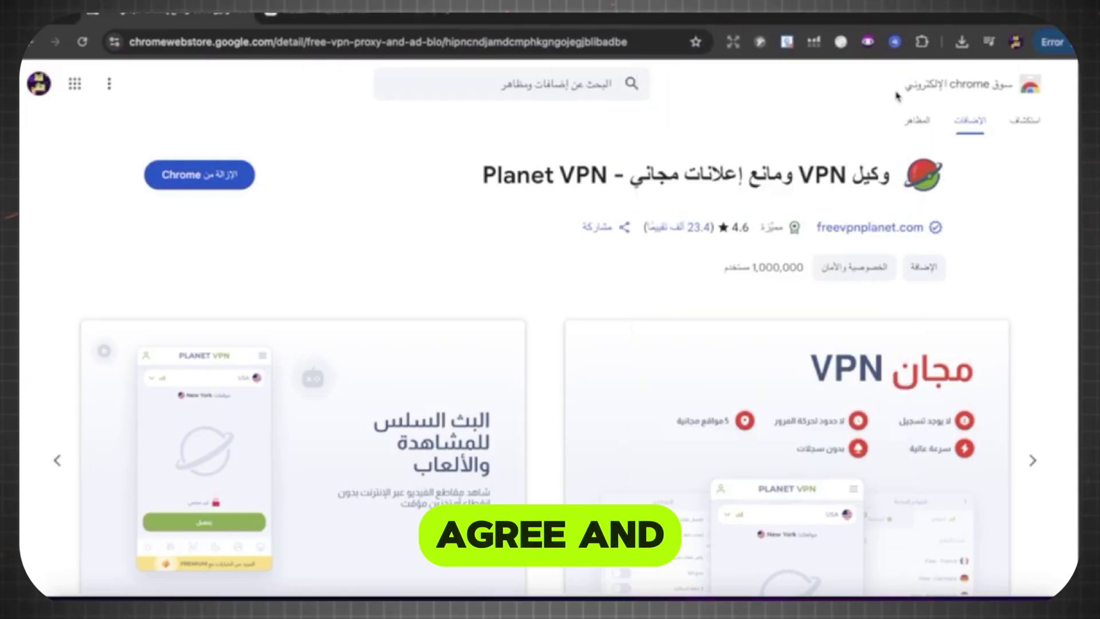
Accept Planet VPN's privacy terms and connect through the USA - Free server
left_click(922, 42)
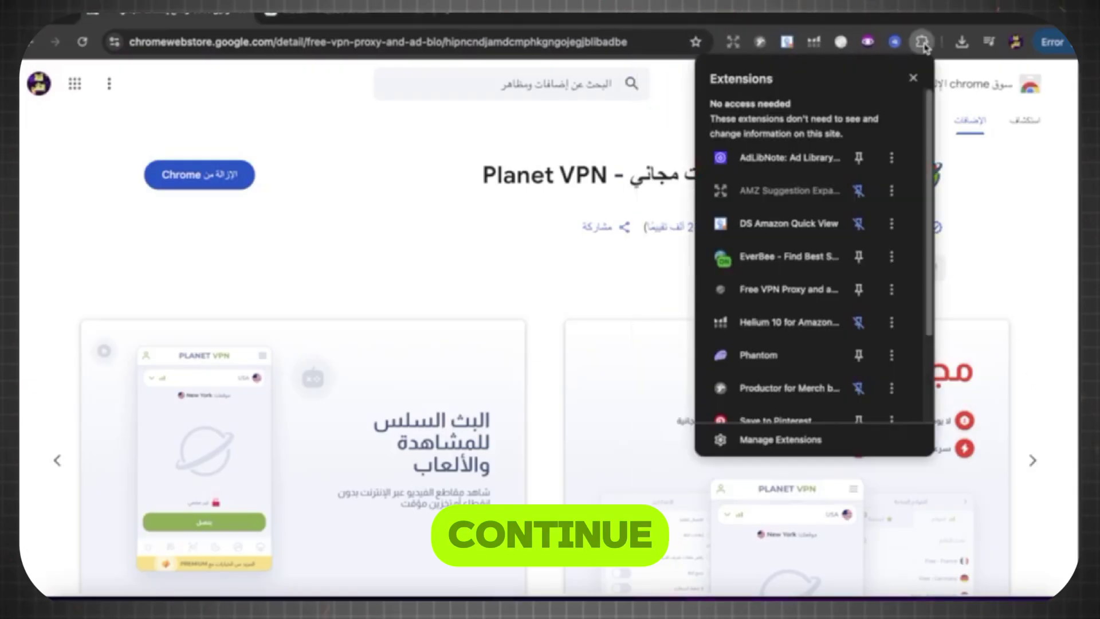
left_click(824, 293)
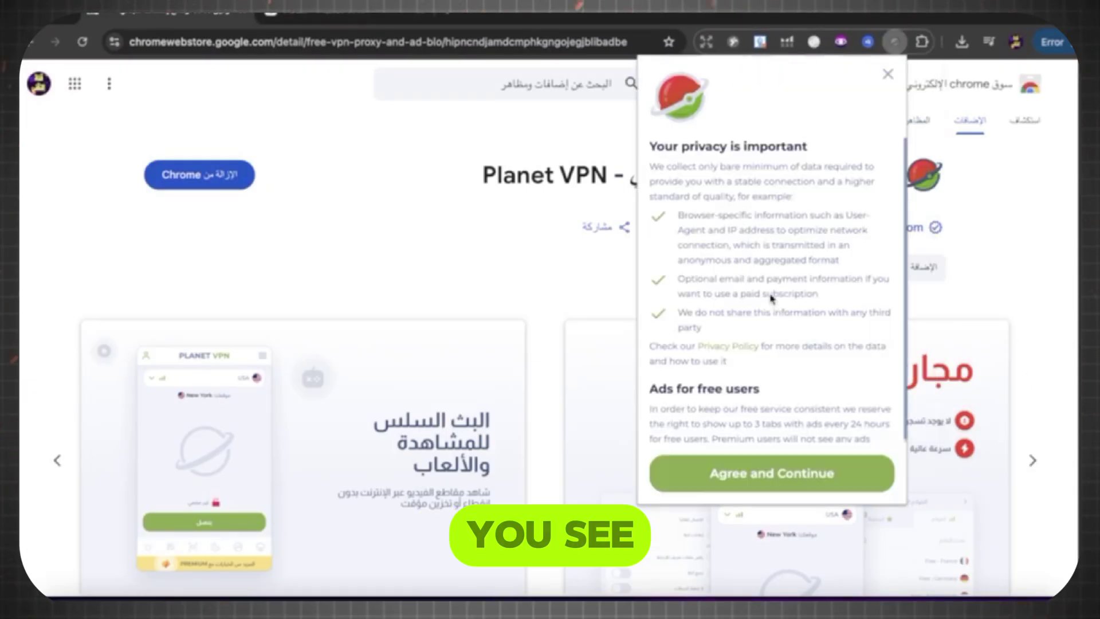
left_click(752, 480)
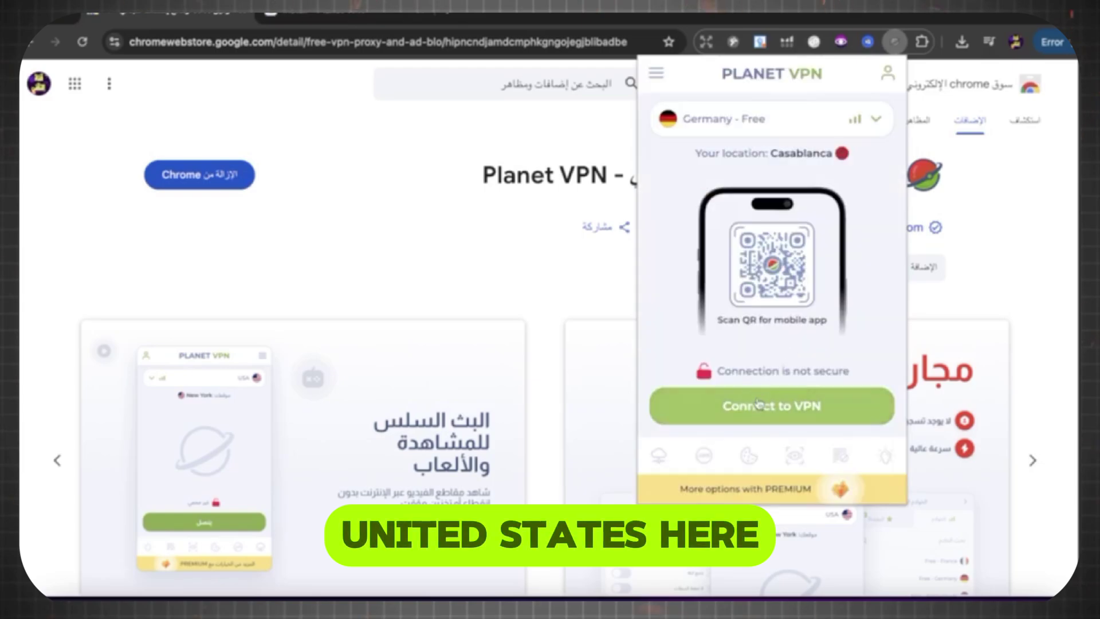
left_click(773, 118)
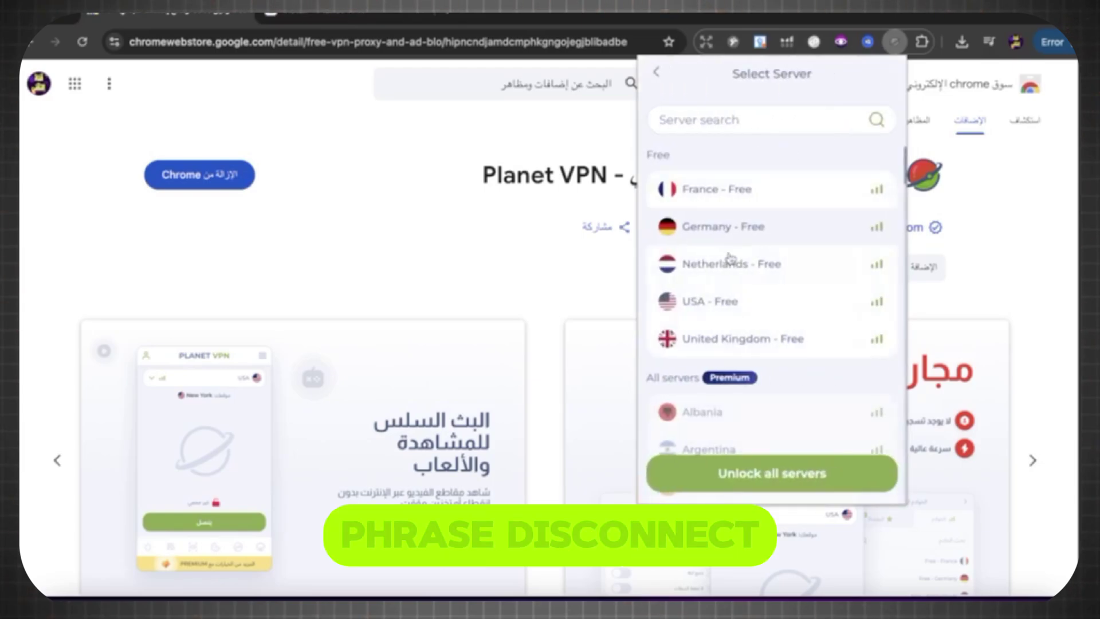
left_click(729, 300)
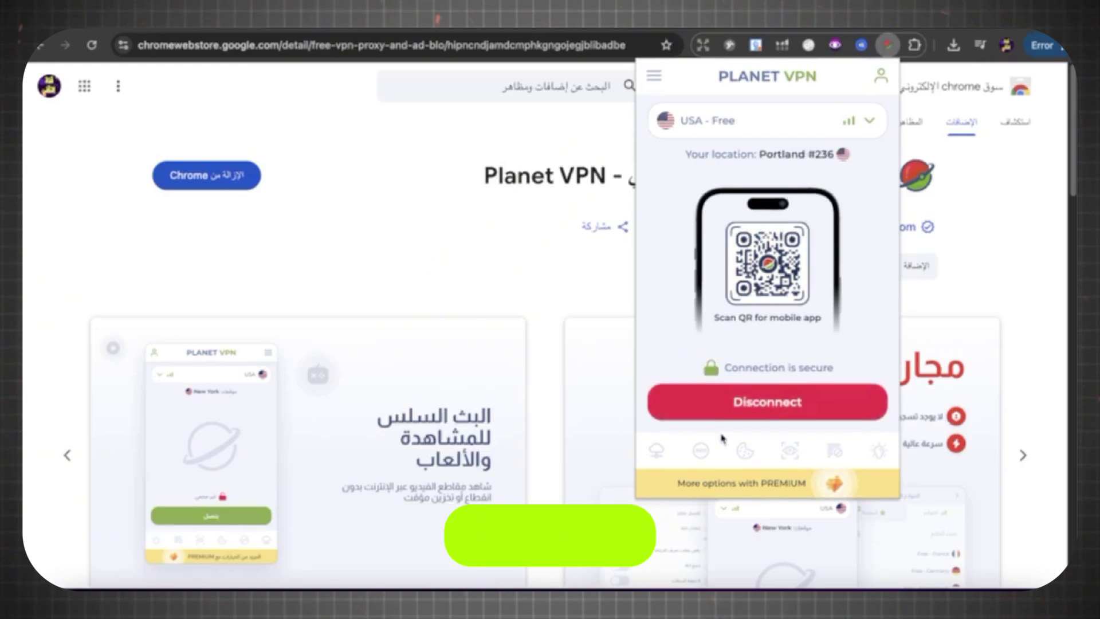
left_click(596, 292)
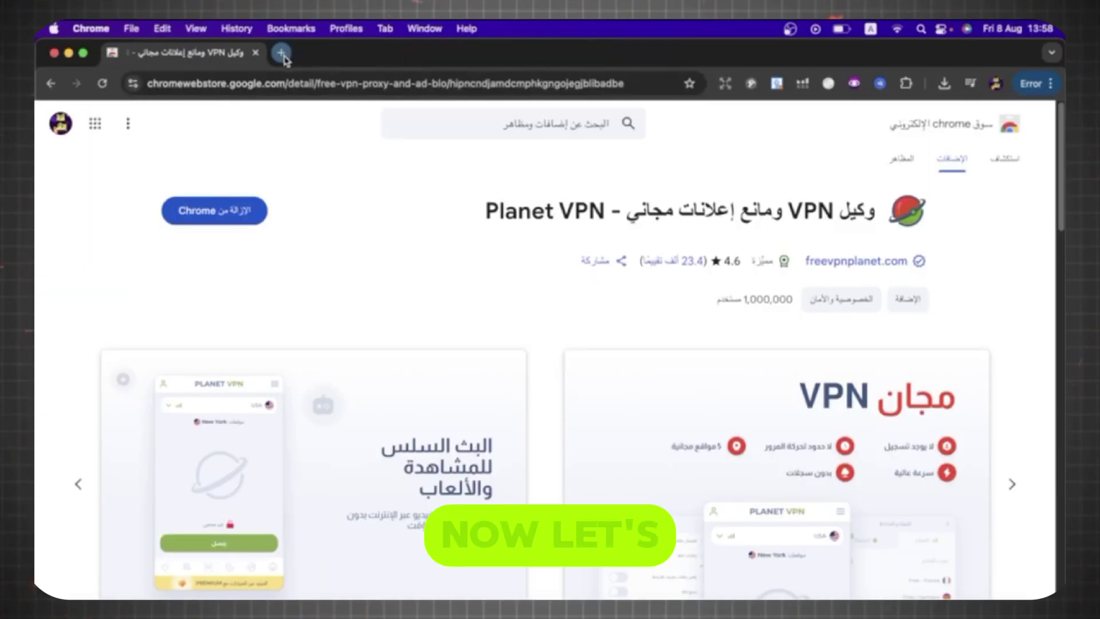
Search the web for 'opal google' in a new tab
left_click(282, 51)
left_click(356, 93)
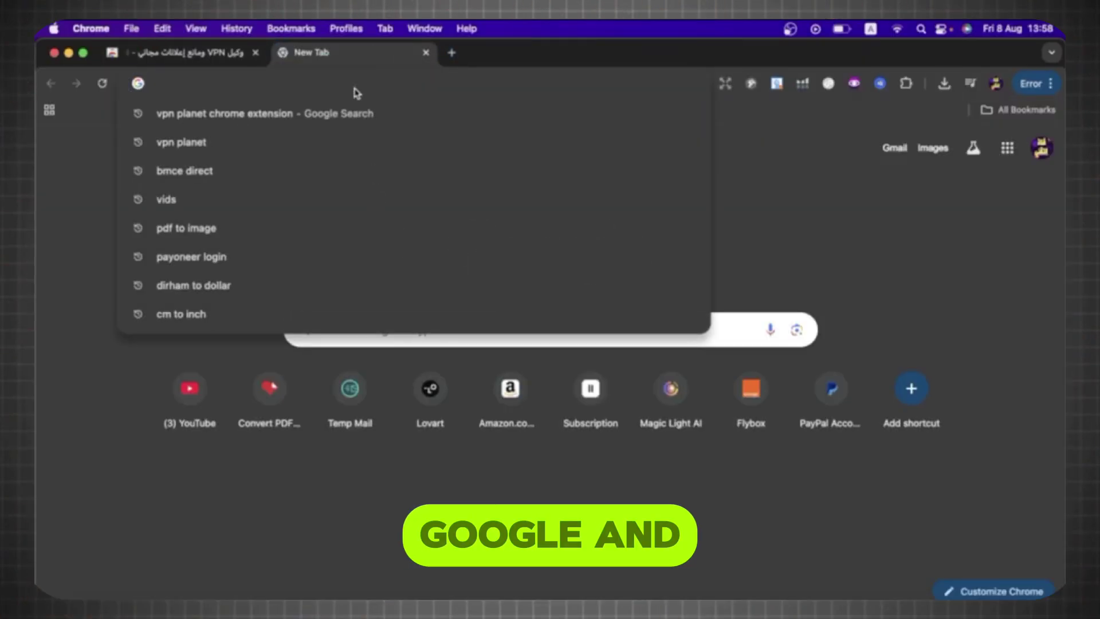
type("opal google")
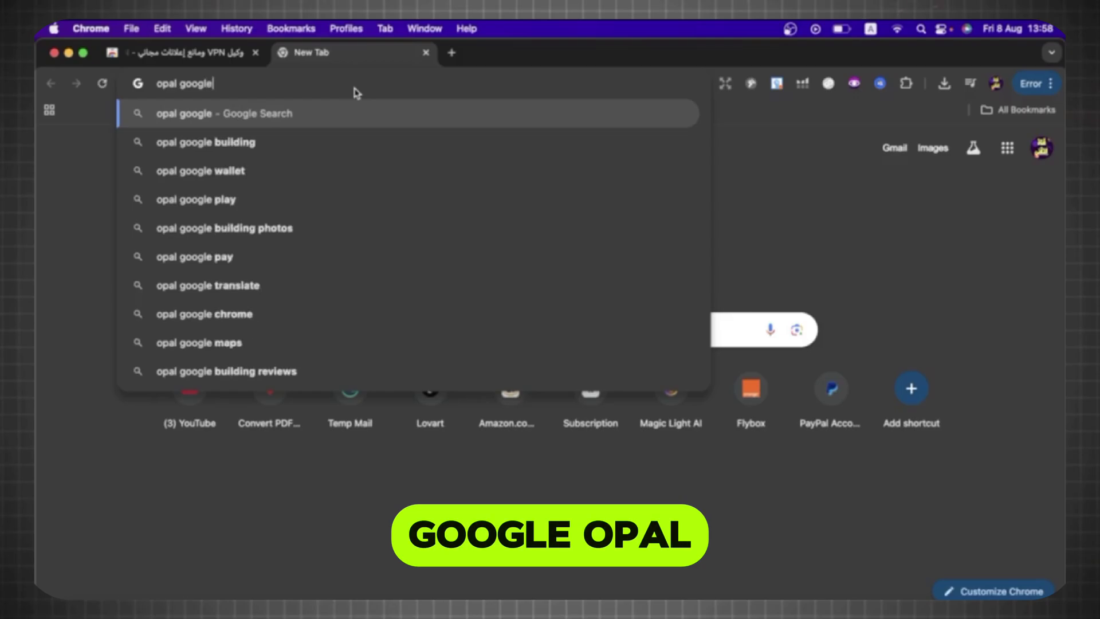
key("Return")
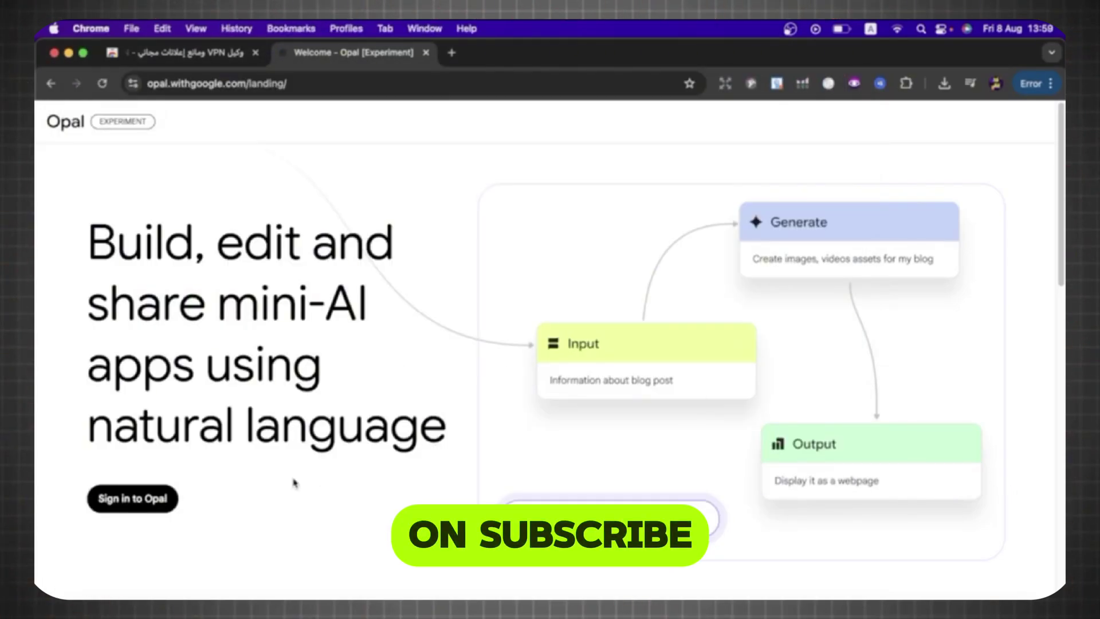
Sign in to Opal with a Google account, granting all requested access
left_click(135, 503)
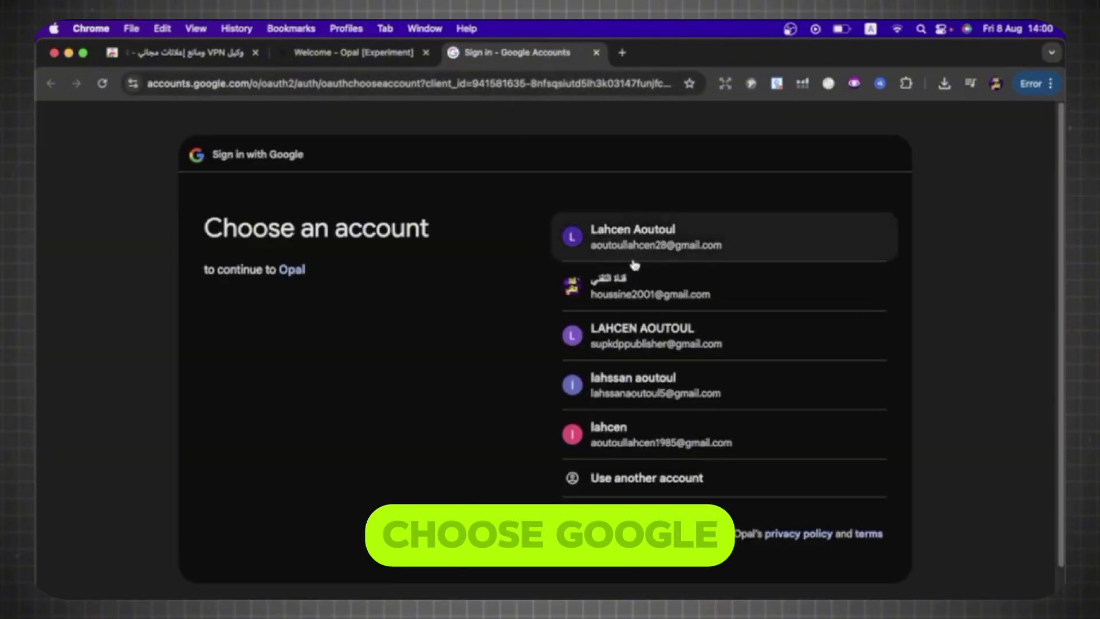
left_click(656, 252)
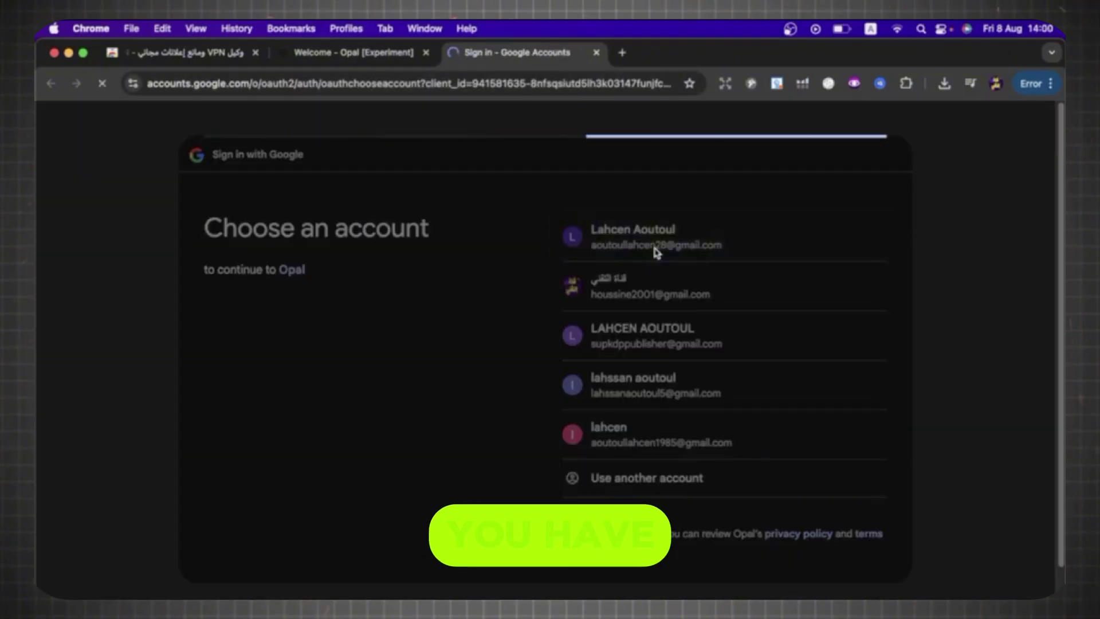
left_click(816, 490)
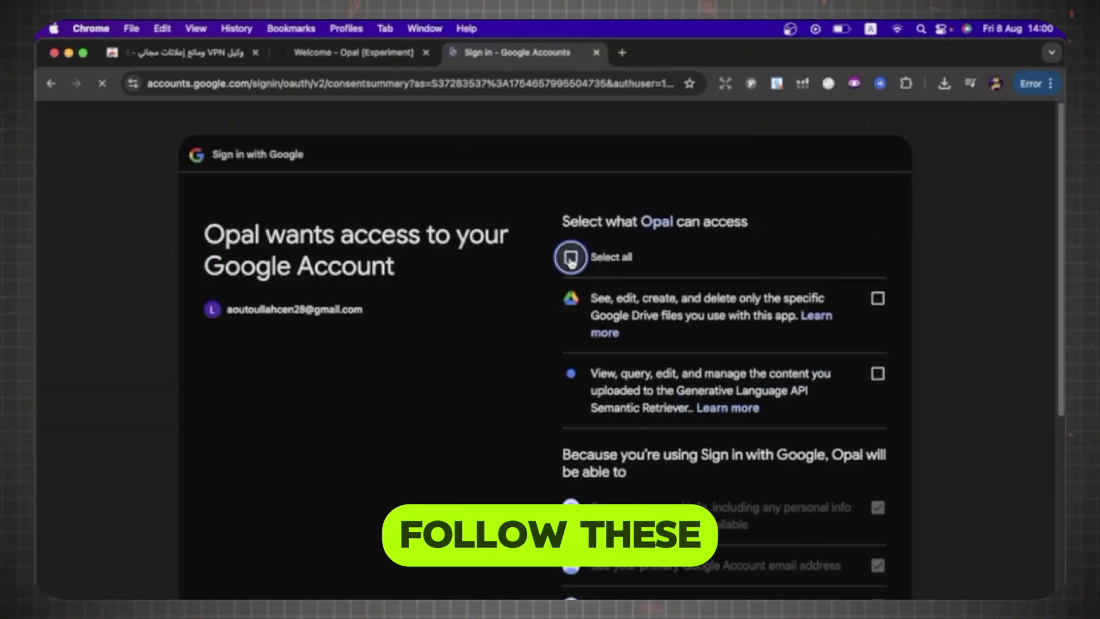
scroll(630, 343, "down", 6)
left_click(807, 496)
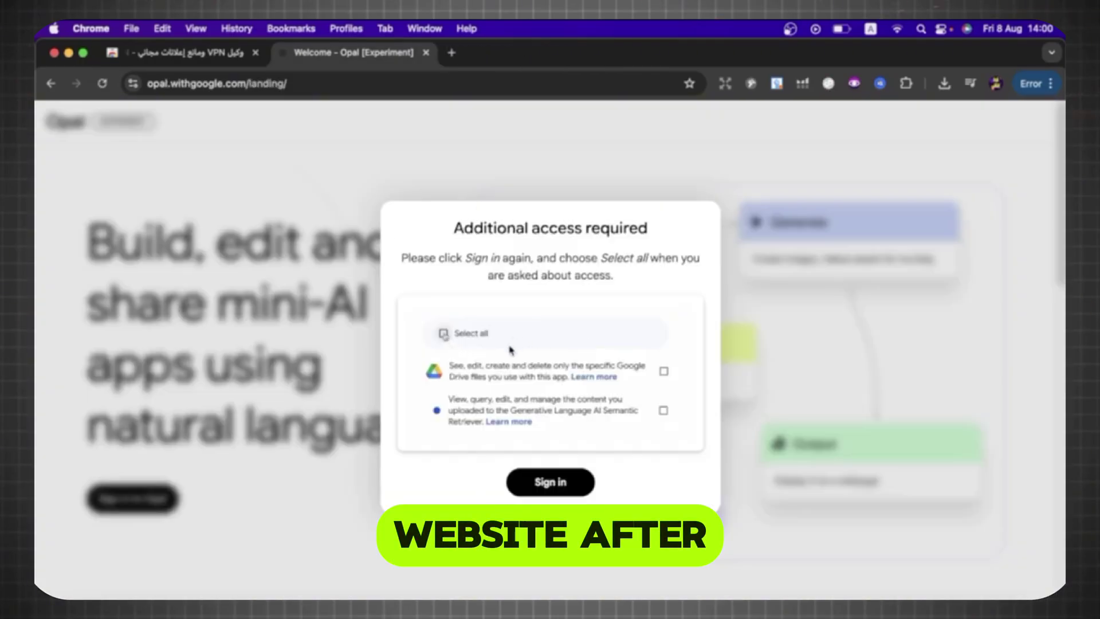
left_click(547, 482)
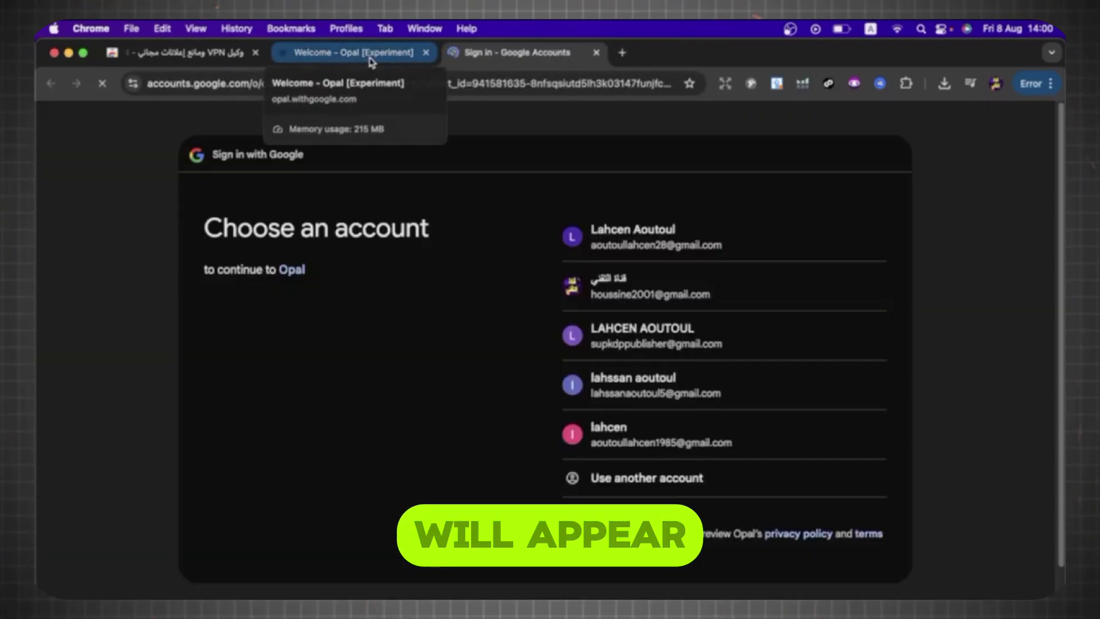
left_click(369, 58)
Browse the Opal home page gallery and open the Blog Post Writer app
left_click_drag(1054, 256, 1061, 295)
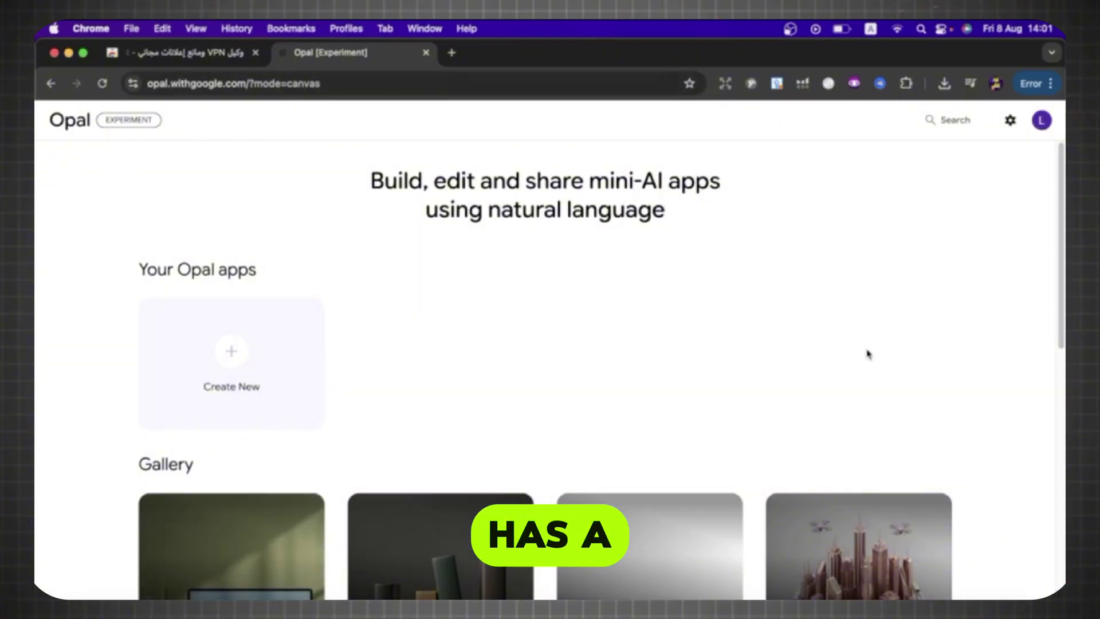
scroll(867, 351, "down", 5)
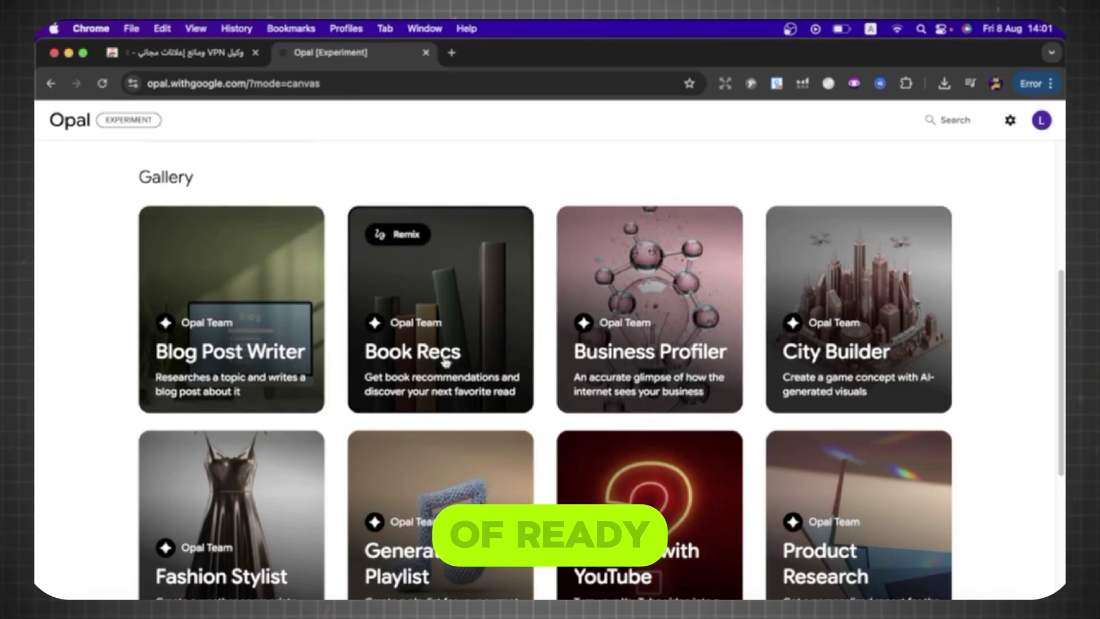
scroll(1060, 514, "down", 5)
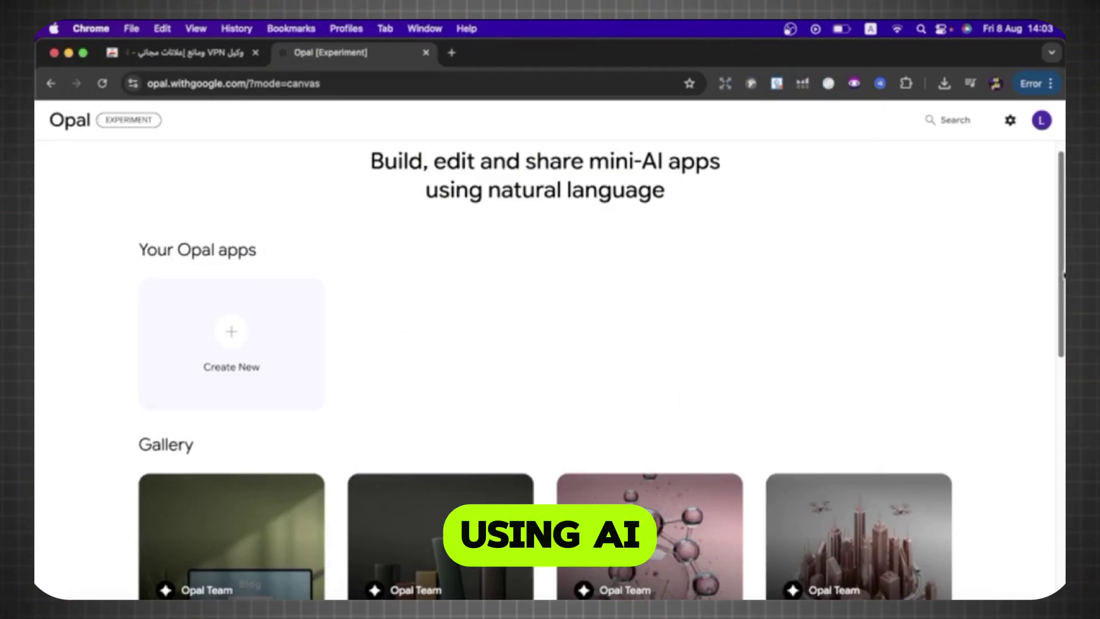
scroll(1060, 277, "down", 10)
scroll(239, 404, "up", 10)
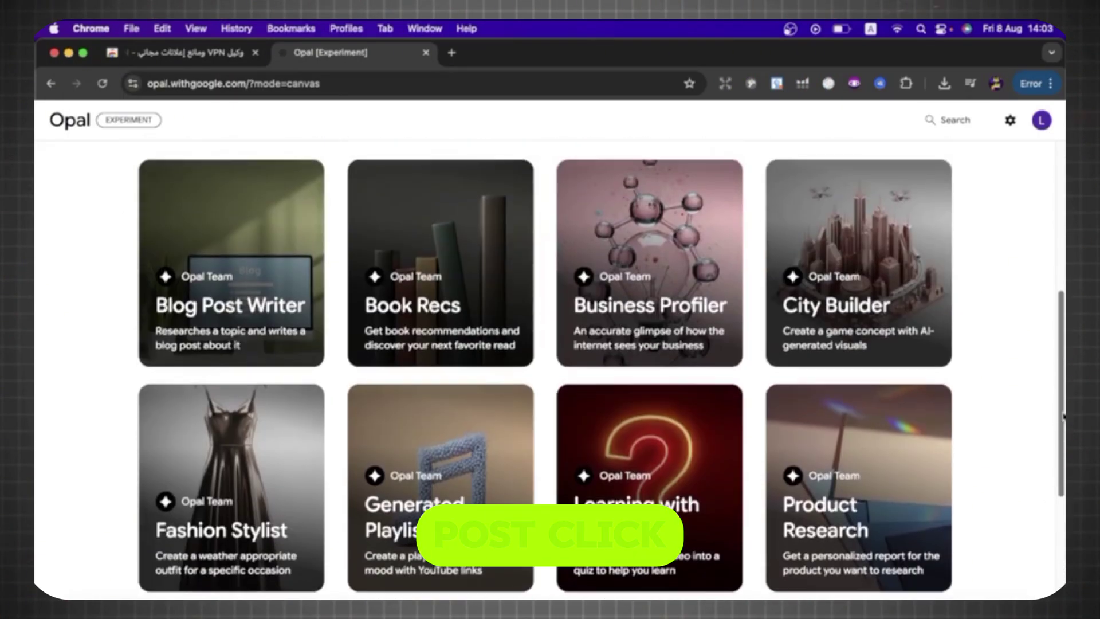
scroll(240, 405, "down", 3)
left_click(239, 405)
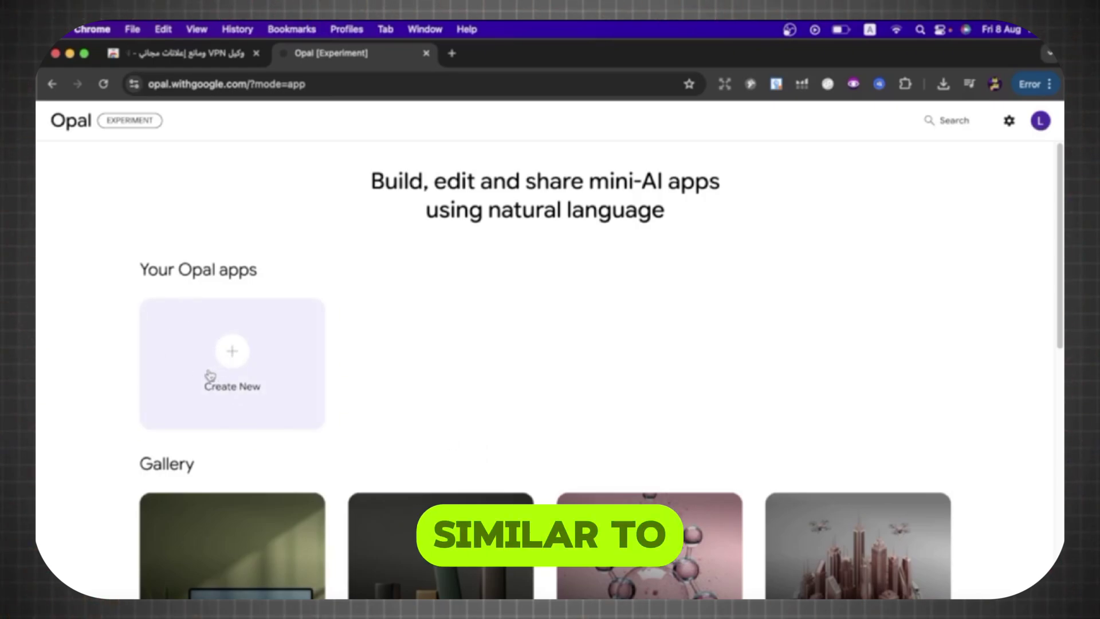
Create a new app with a Veo Generate step and begin the edit request 'veo3 video generator'
left_click(233, 364)
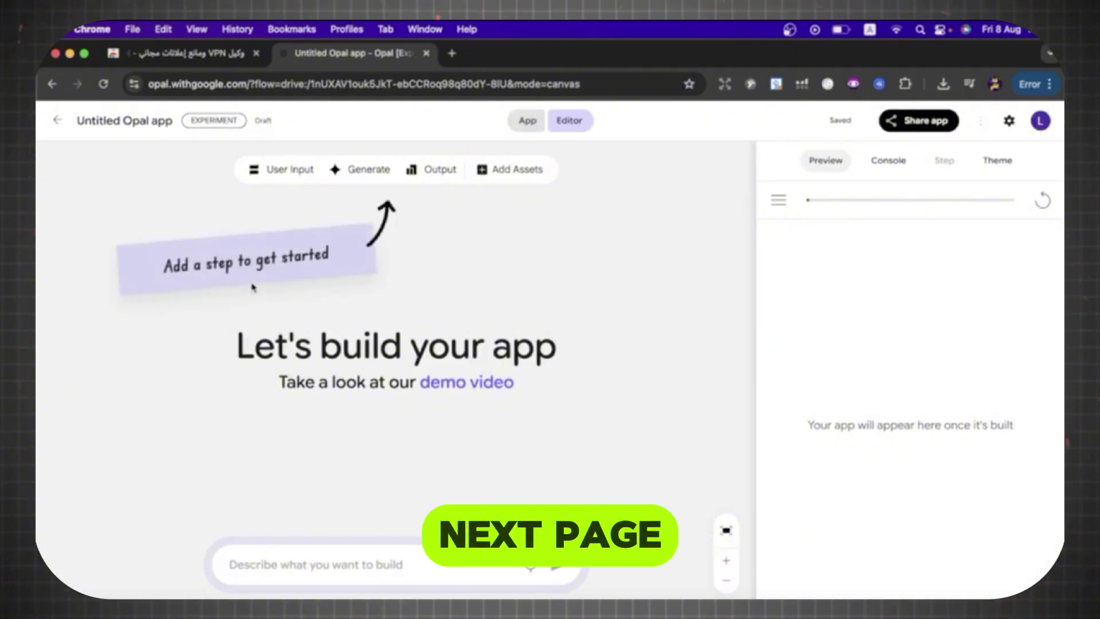
left_click(364, 174)
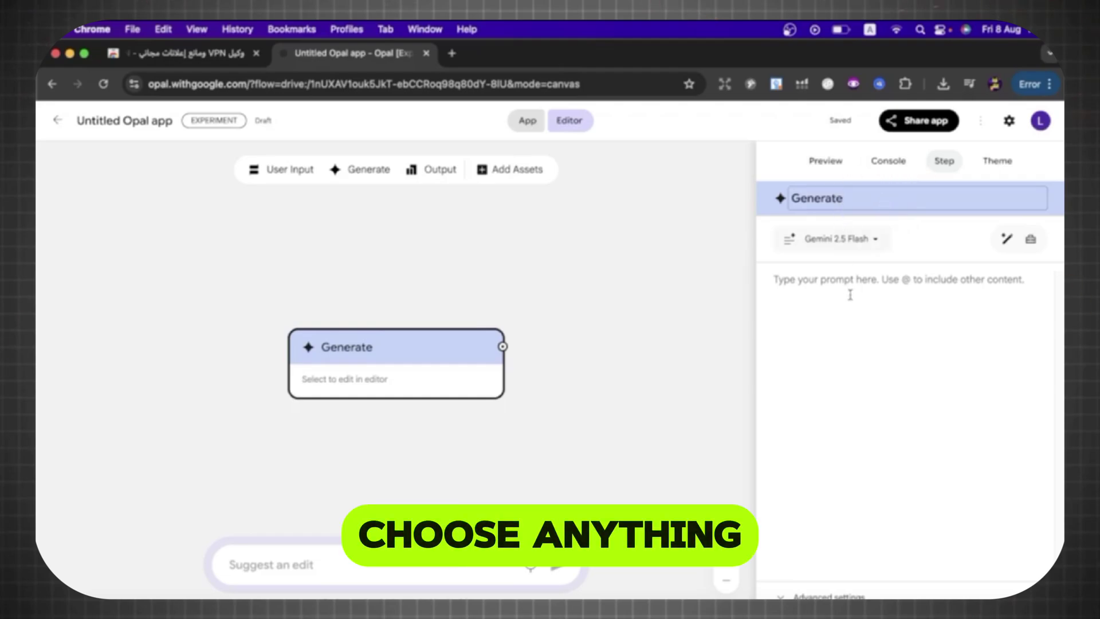
left_click(856, 243)
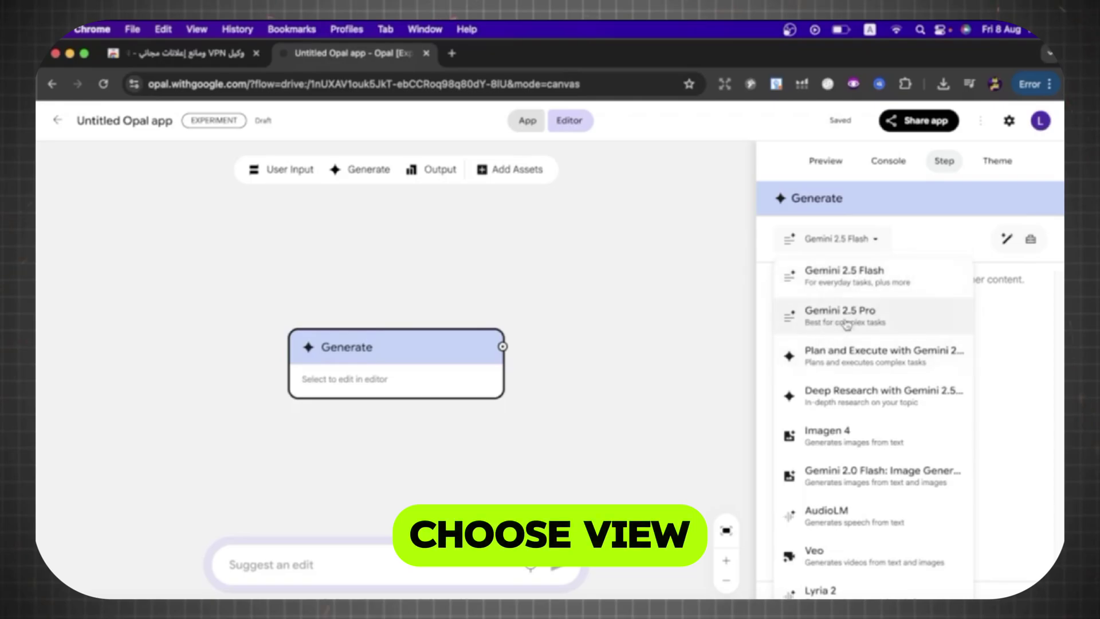
left_click(839, 562)
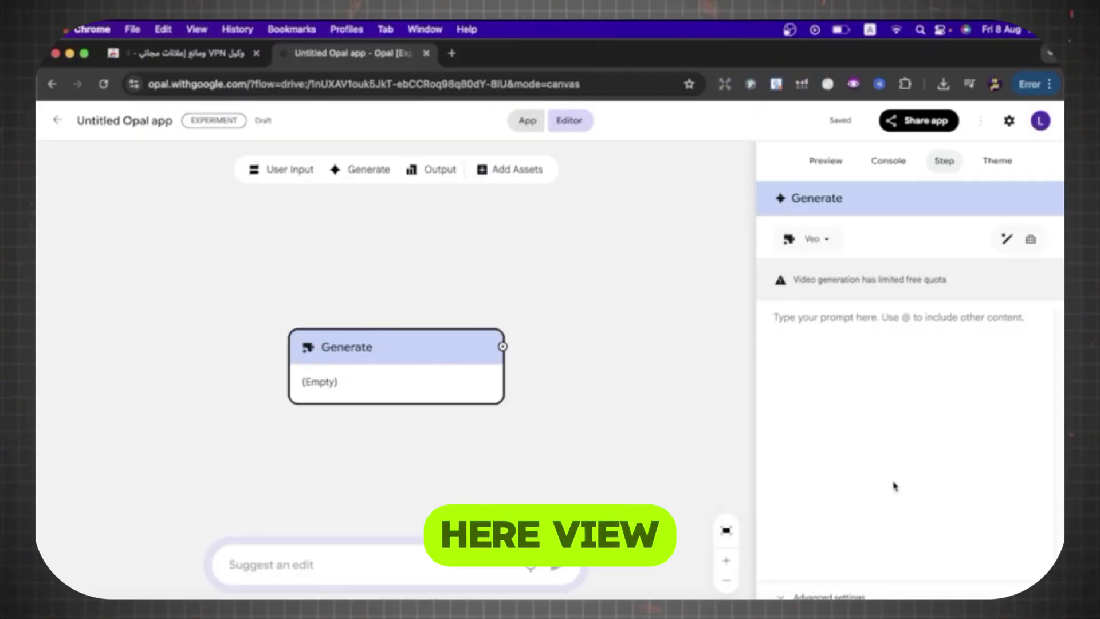
left_click(302, 564)
type("veo3 video gene")
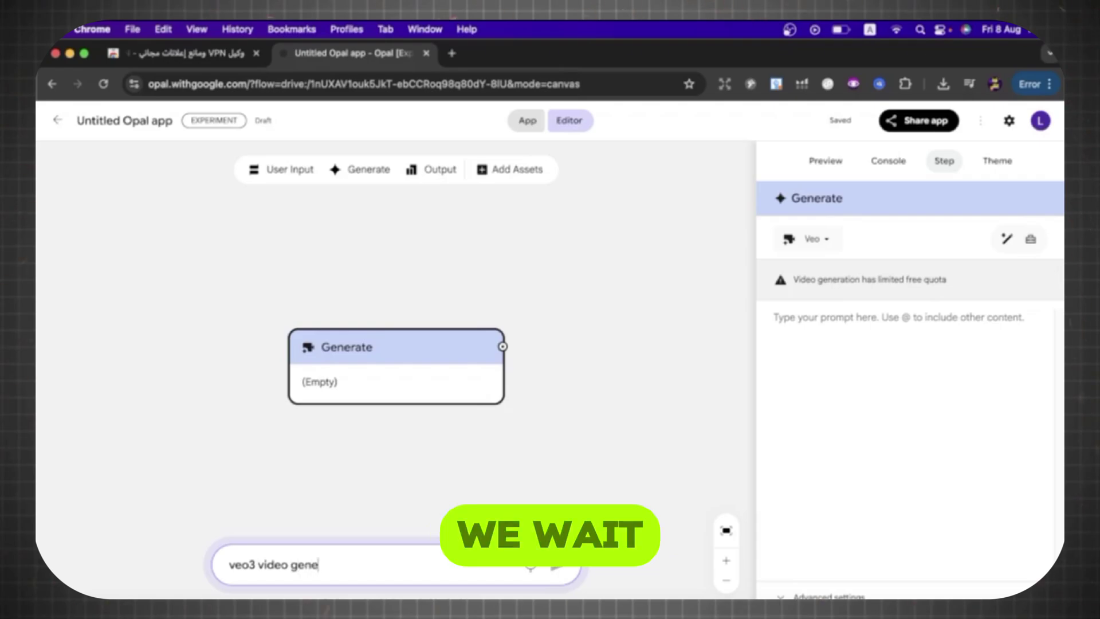
Submit 'veo3 video generator' to build the workflow, start it in Preview, and switch to App view
type("rator")
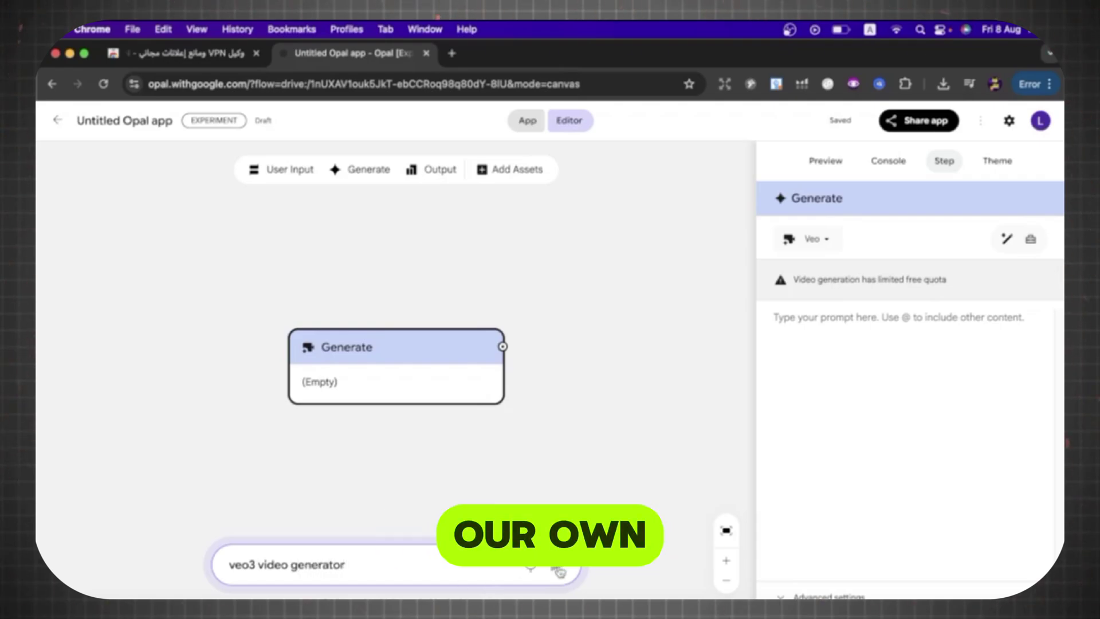
left_click(558, 571)
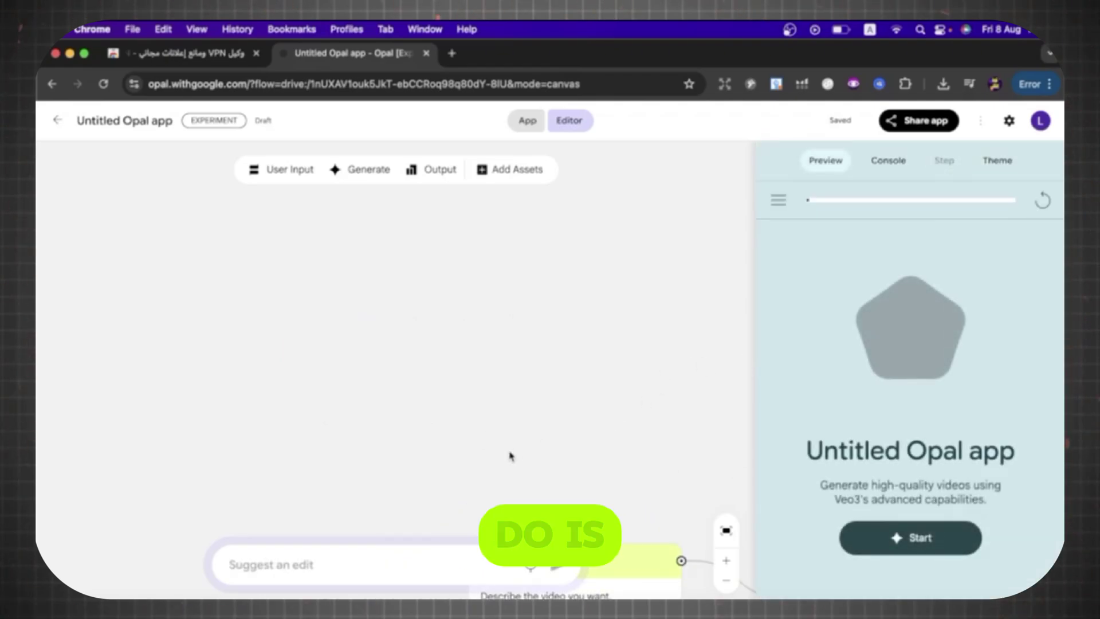
left_click_drag(510, 455, 458, 596)
left_click(919, 542)
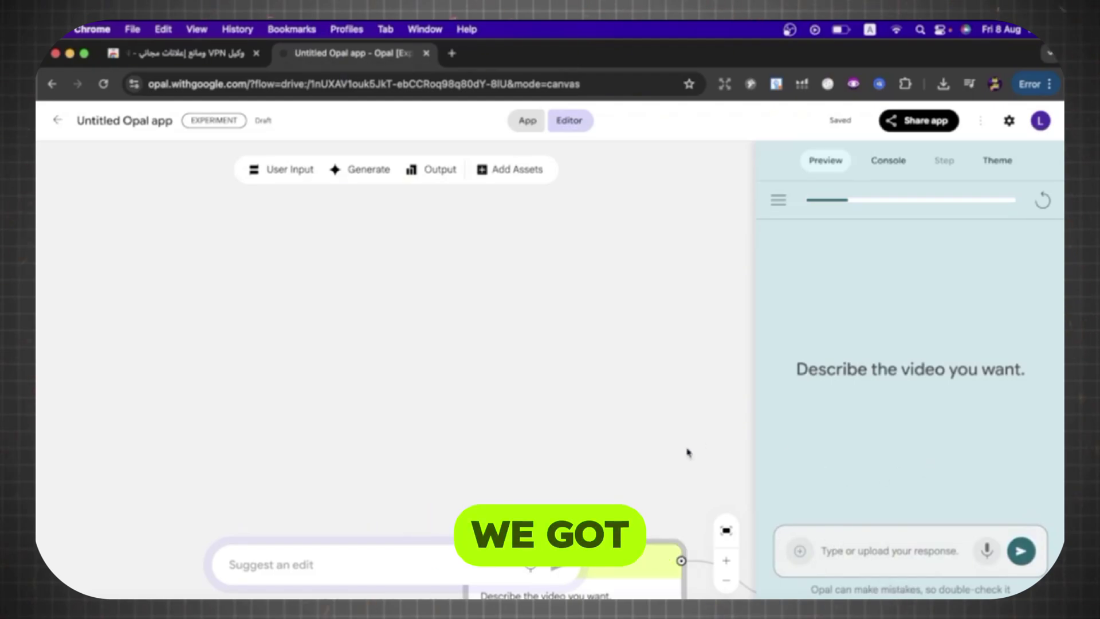
left_click(726, 581)
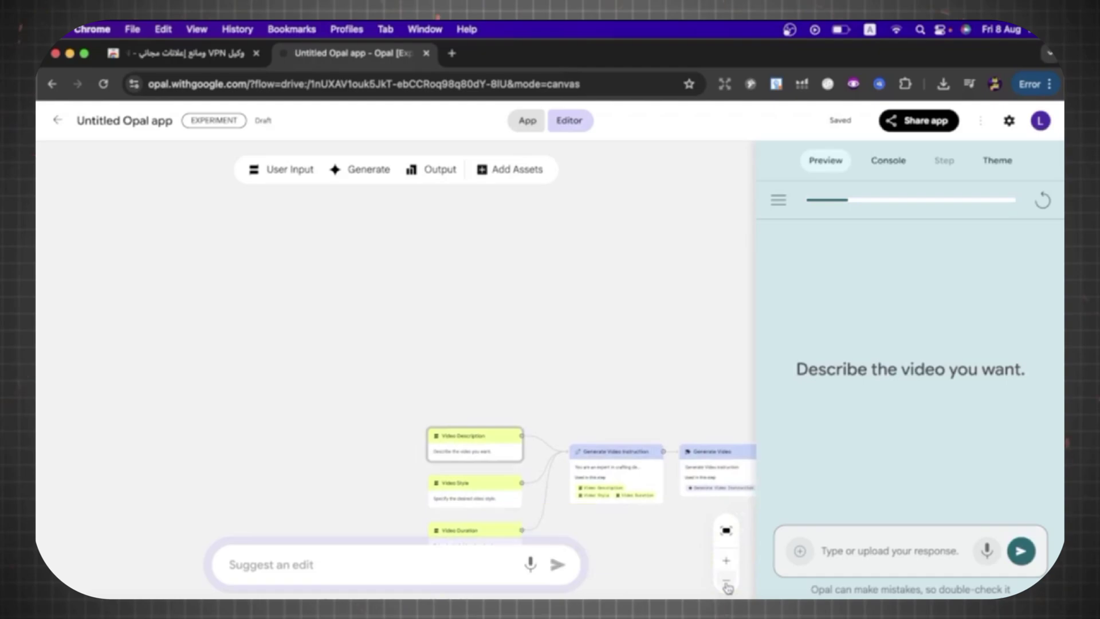
left_click(527, 121)
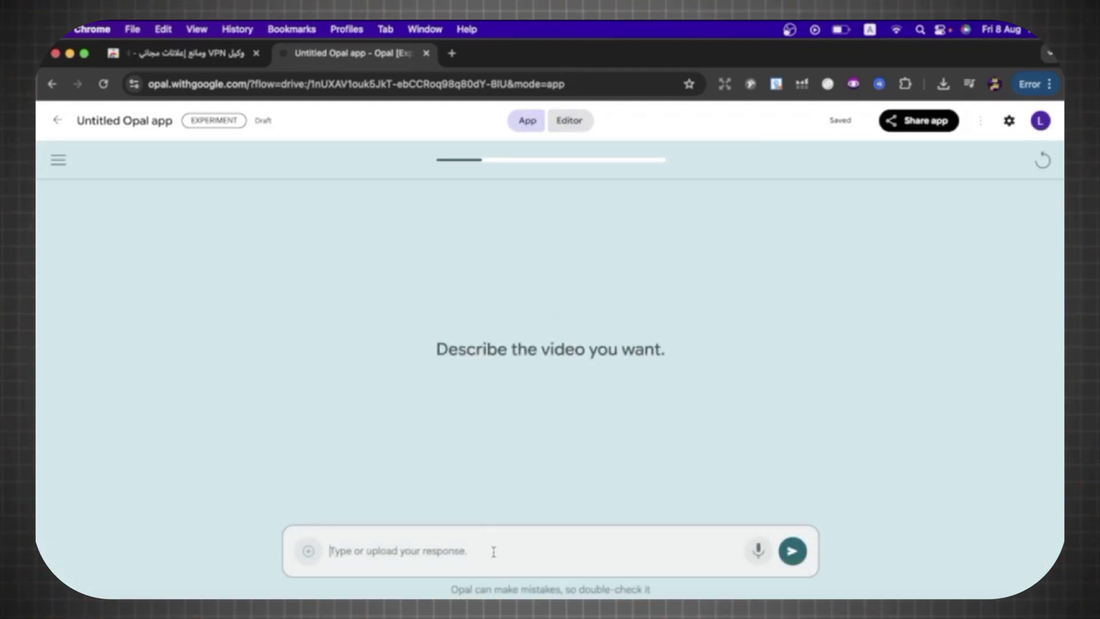
Submit the pasted video description and play back the generated 8-second video
type("An old farmer rides a donkey and writes to you, congratulations, you have created videos with google veo3")
left_click(791, 552)
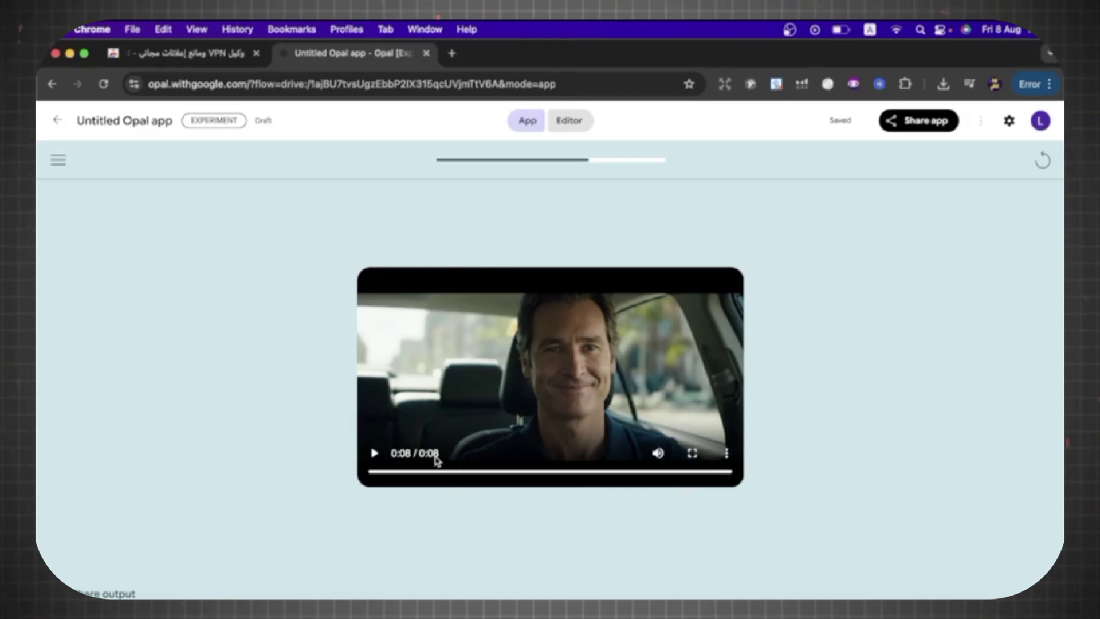
left_click(375, 453)
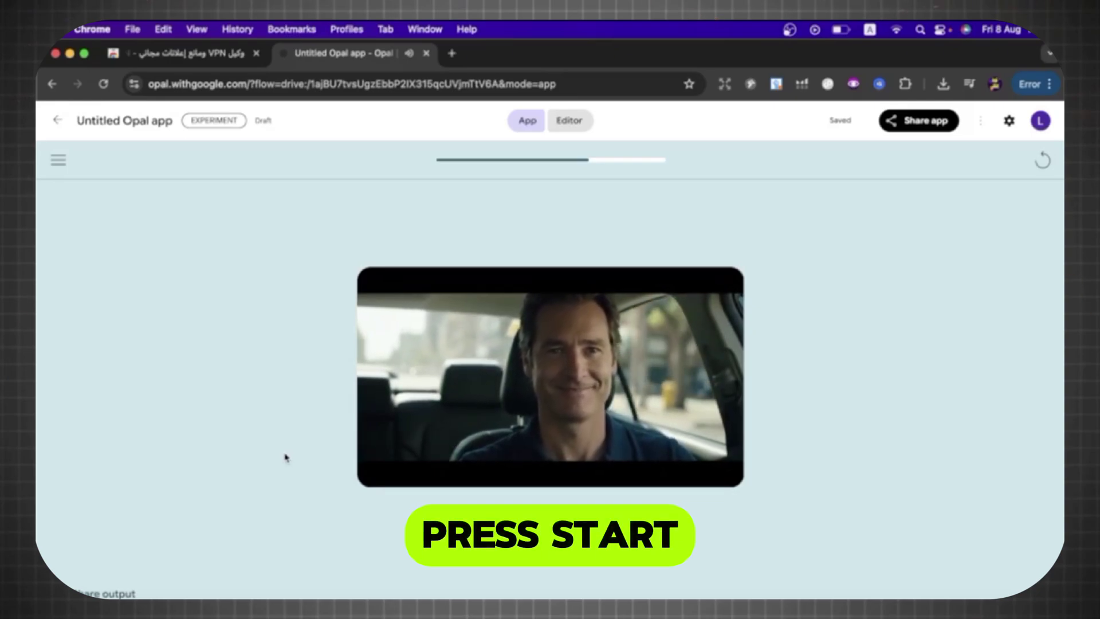
mouse_move(373, 473)
left_click(374, 453)
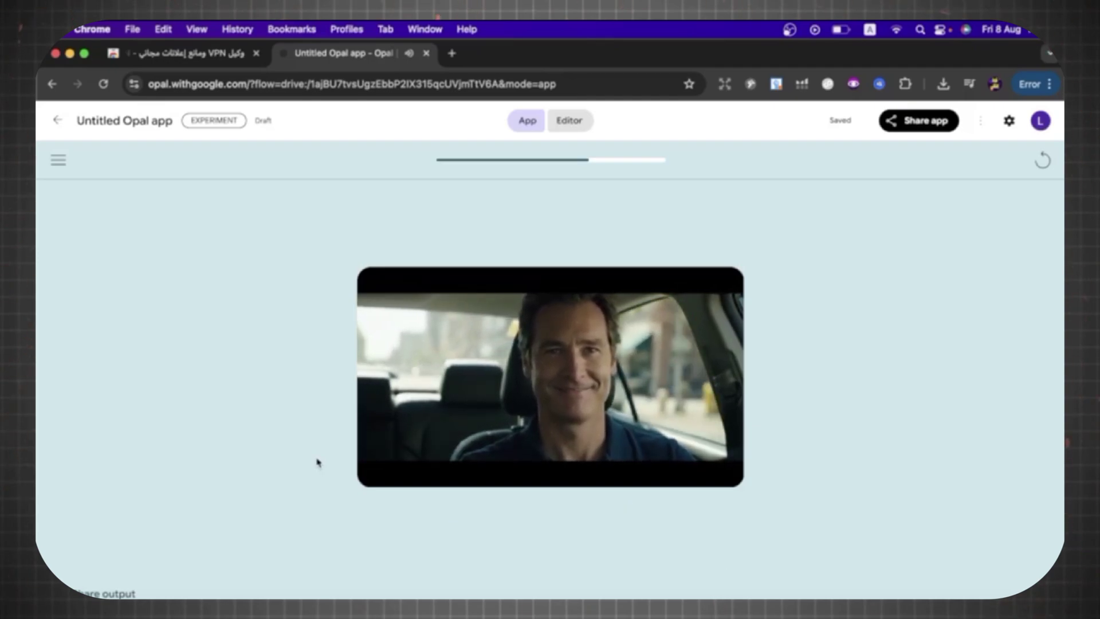
left_click(374, 453)
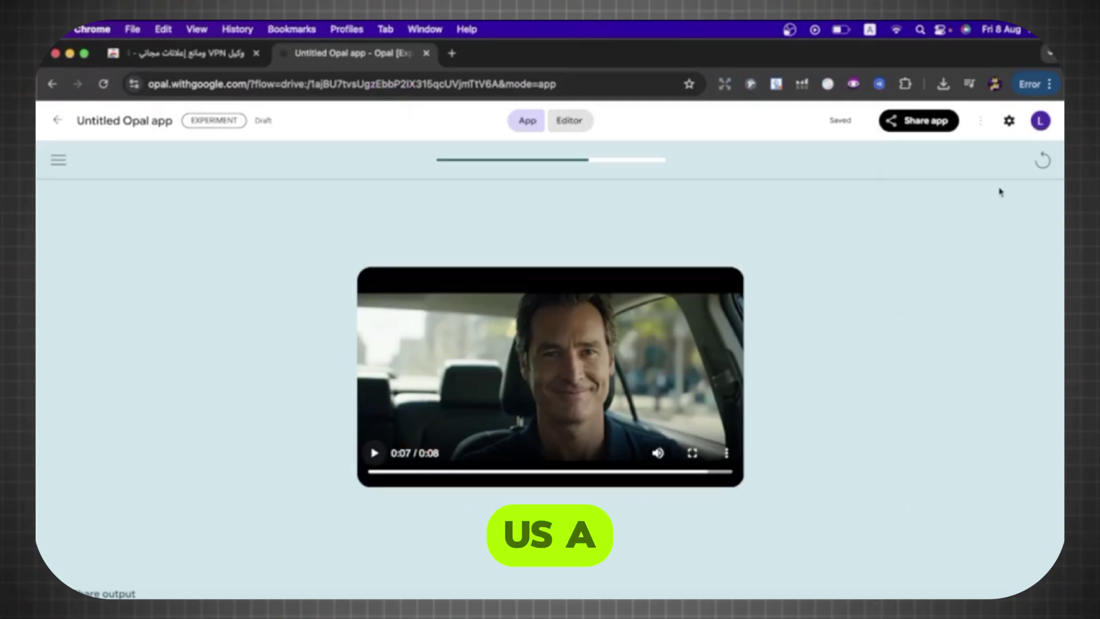
Restart the app and begin a new run at the video description prompt
left_click(1041, 161)
left_click(653, 481)
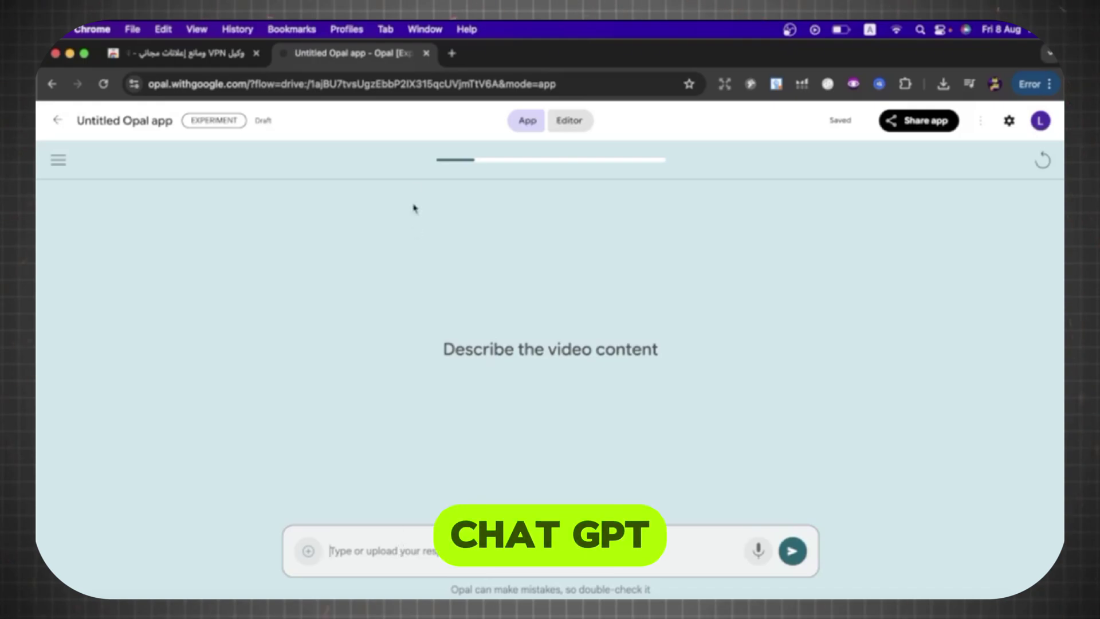
left_click(357, 545)
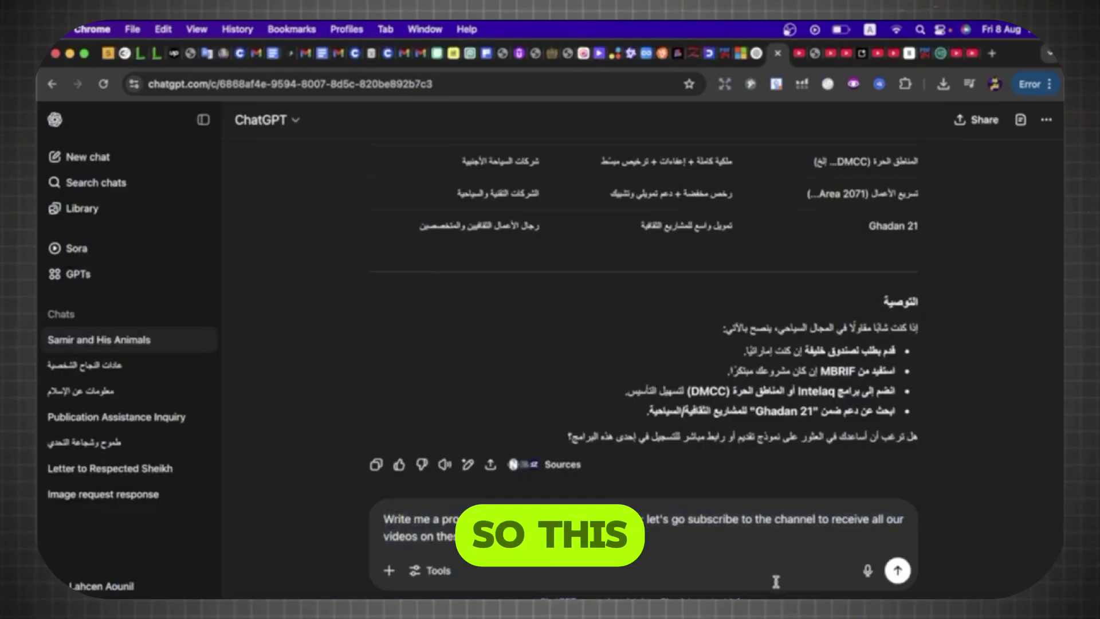
Get a ChatGPT prompt for a cheerful 3D cartoon child urging viewers to subscribe, and copy it
left_click(898, 571)
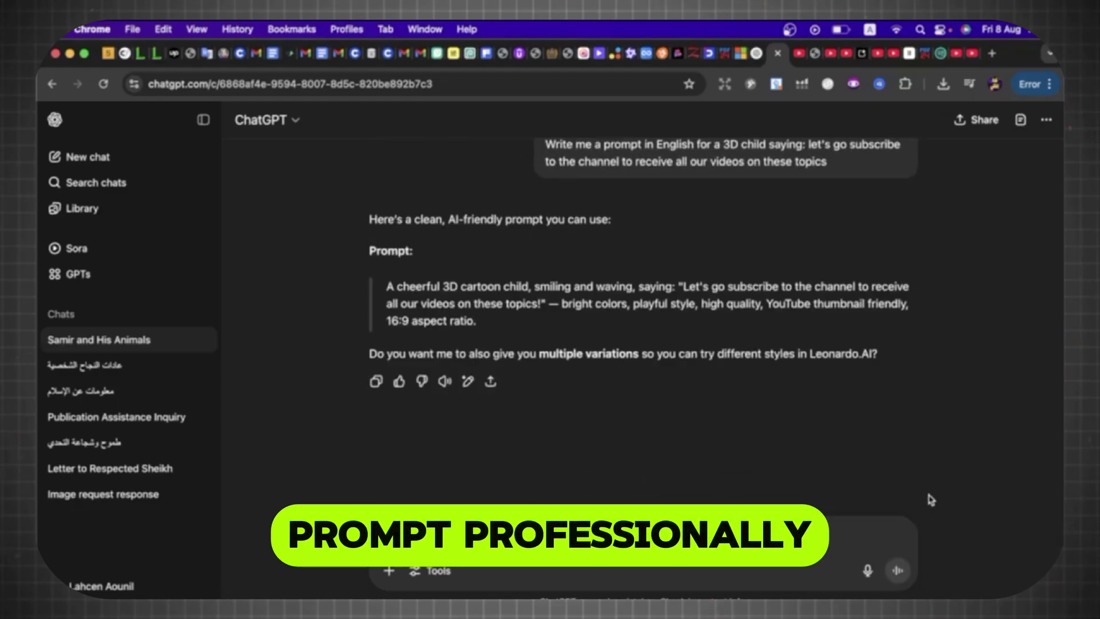
triple_click(410, 286)
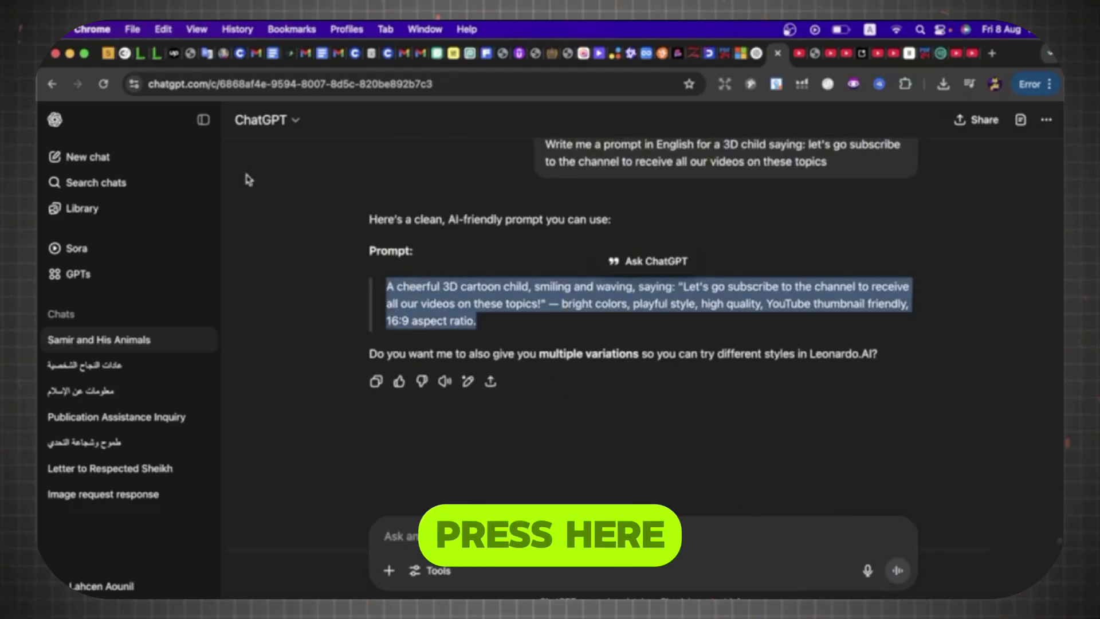
left_click(69, 54)
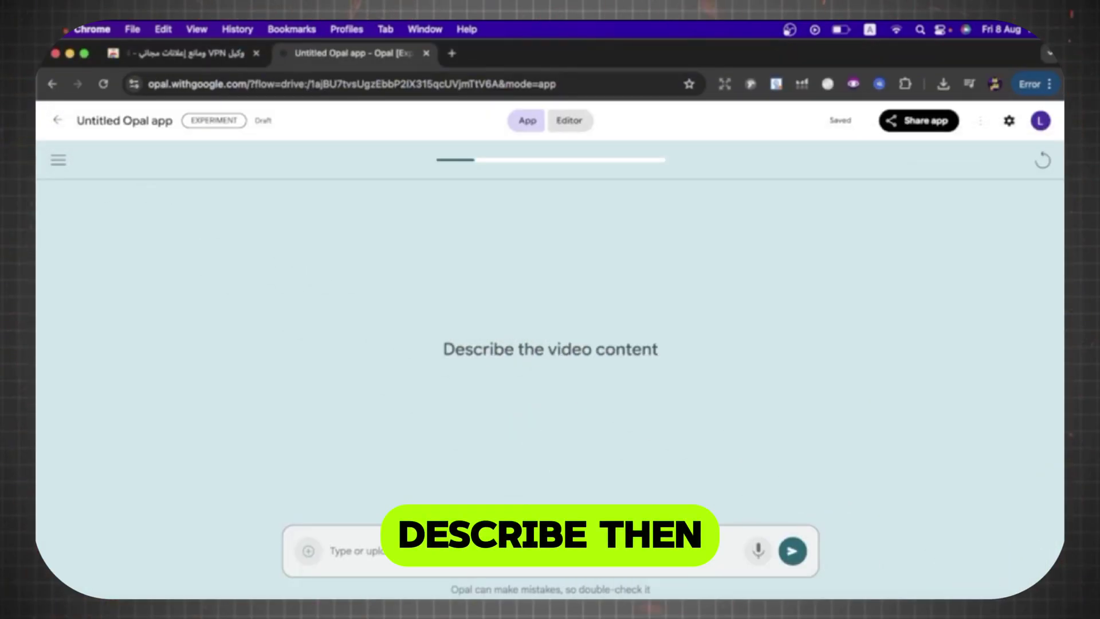
Submit the copied ChatGPT prompt as the video description with 1.jpg as the reference image
key("super+v")
left_click(792, 551)
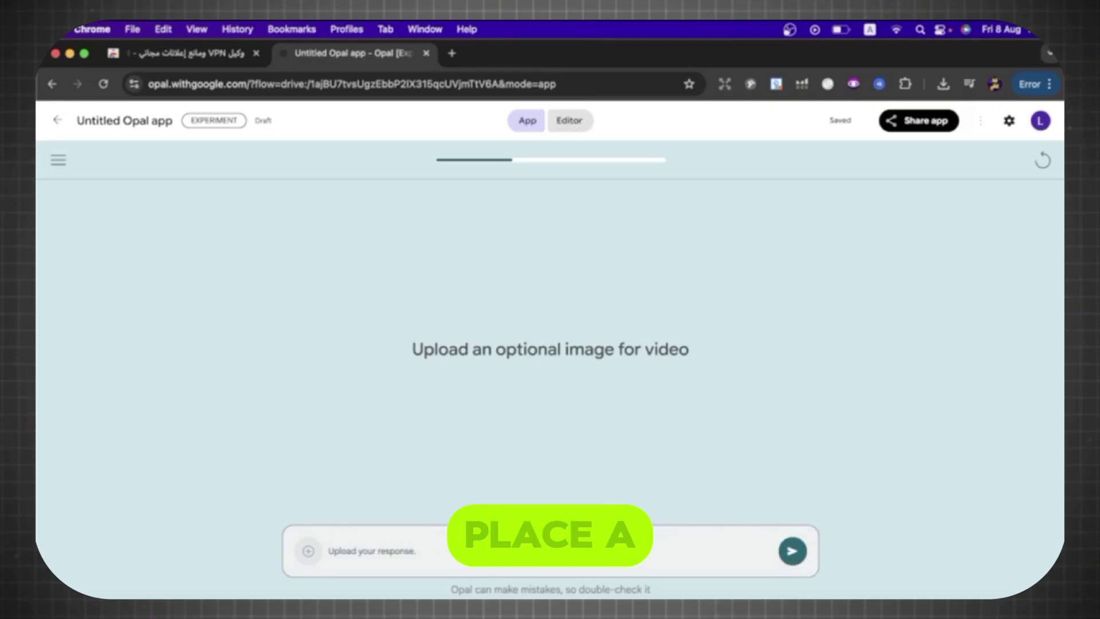
left_click(308, 551)
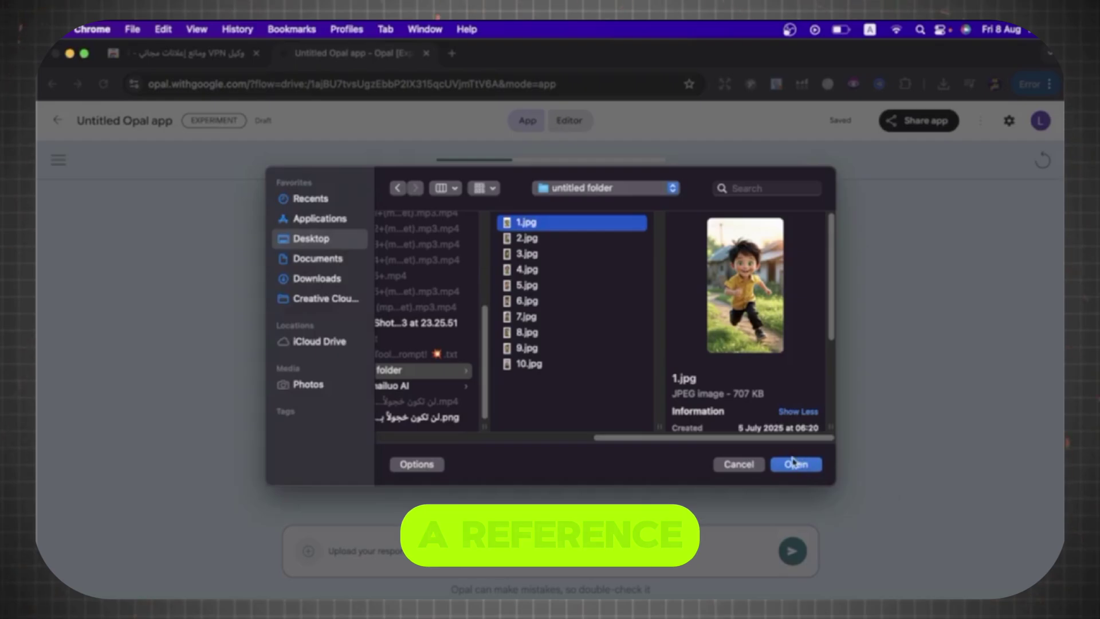
left_click(796, 465)
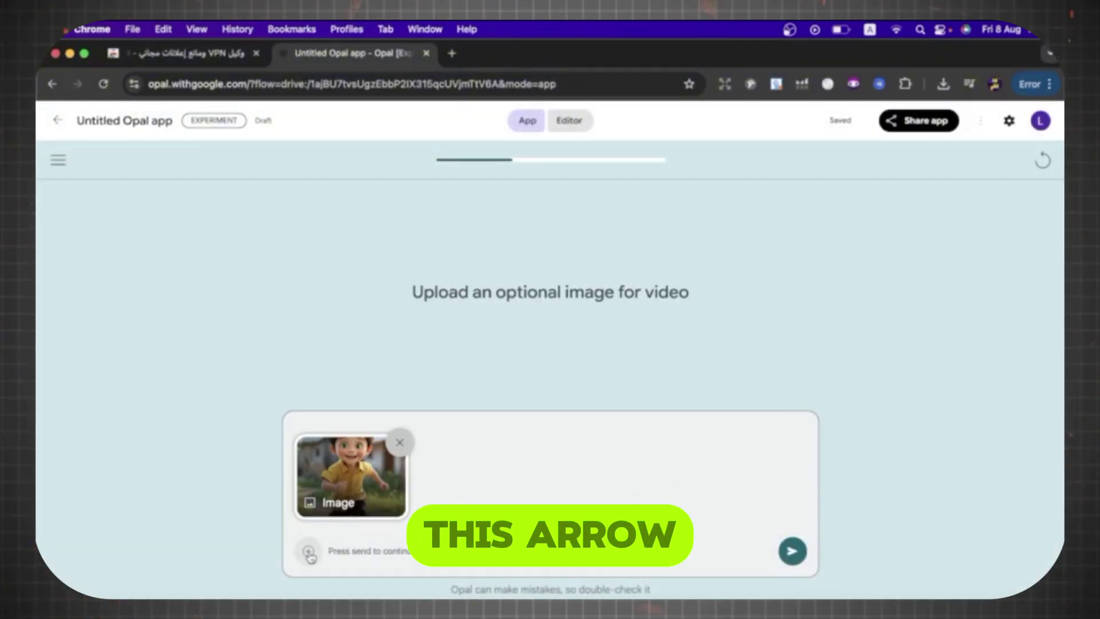
left_click(792, 551)
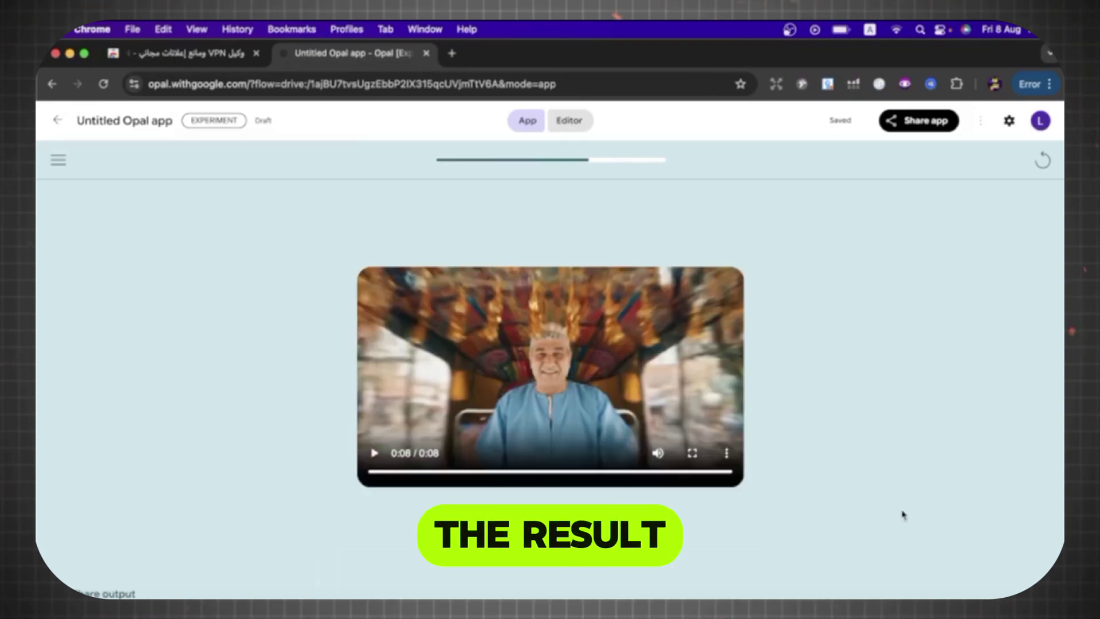
Play the new 8-second video, then restart the app for another description
left_click(374, 453)
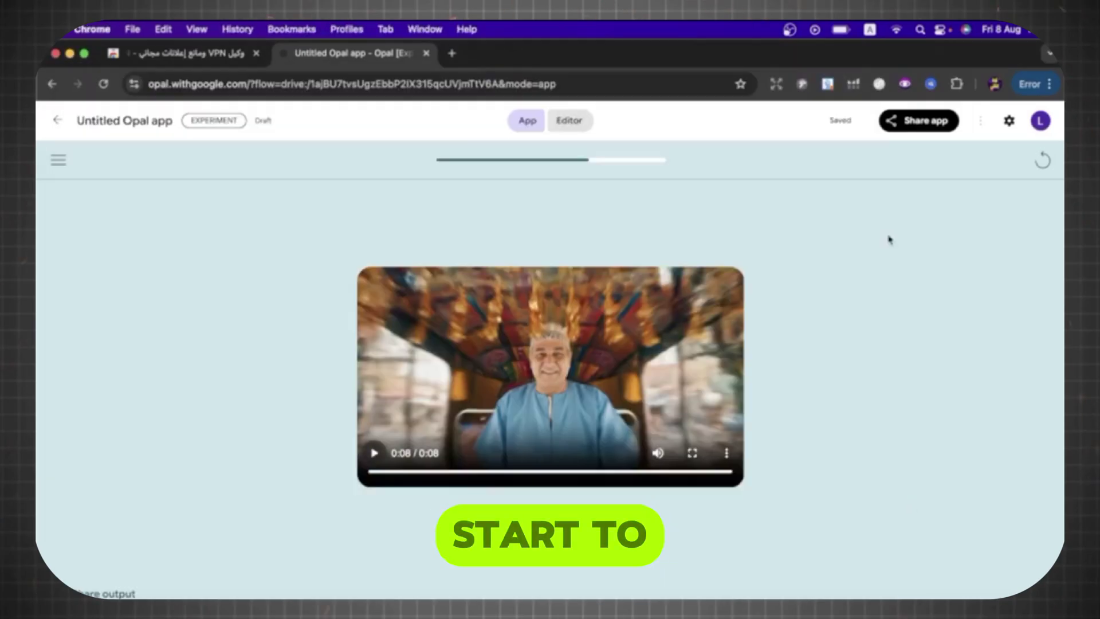
left_click(1042, 160)
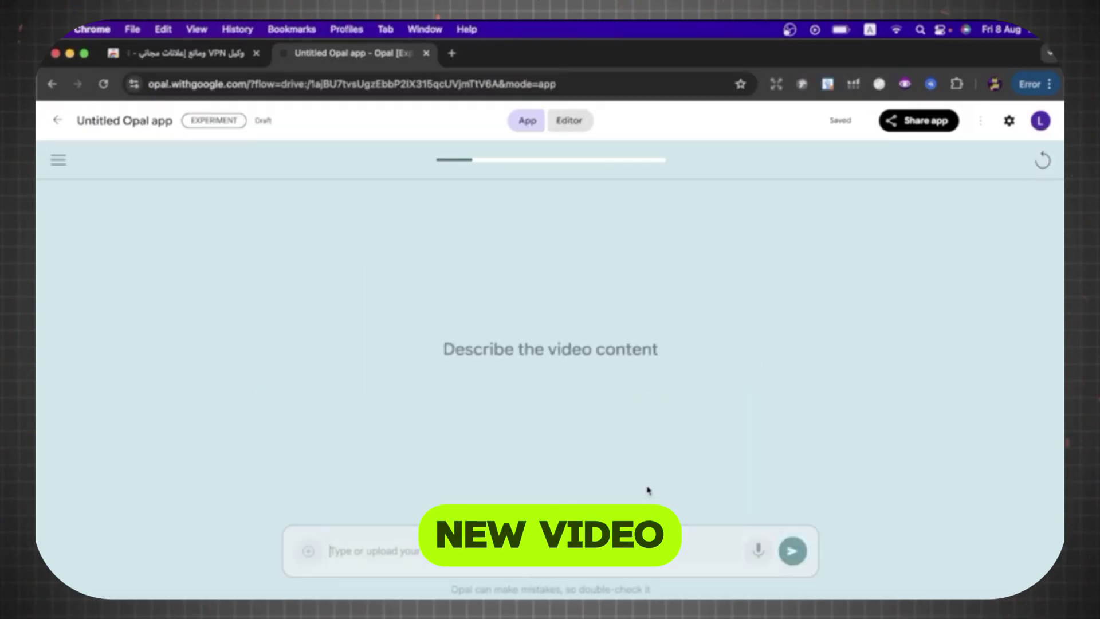